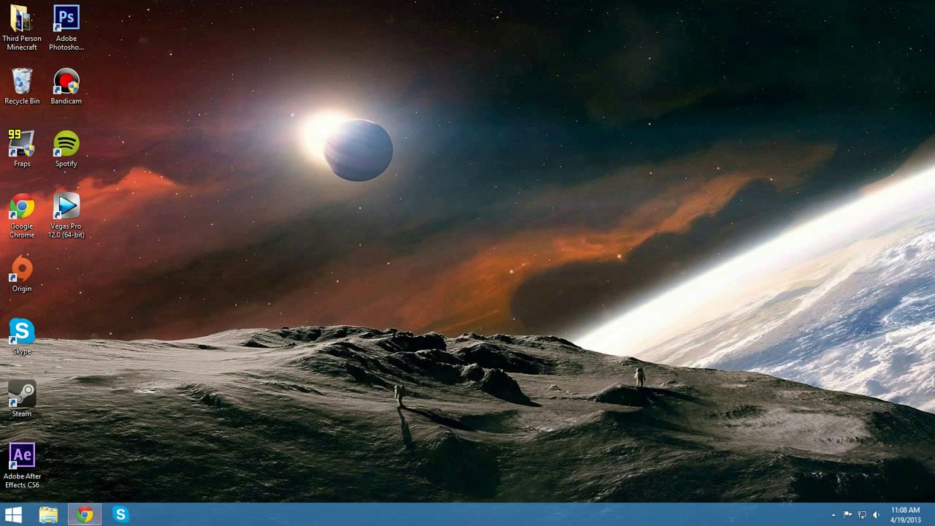
# Step: Force a game update in the Minecraft Launcher options and log in with the saved account
pyautogui.moveTo(85, 515)
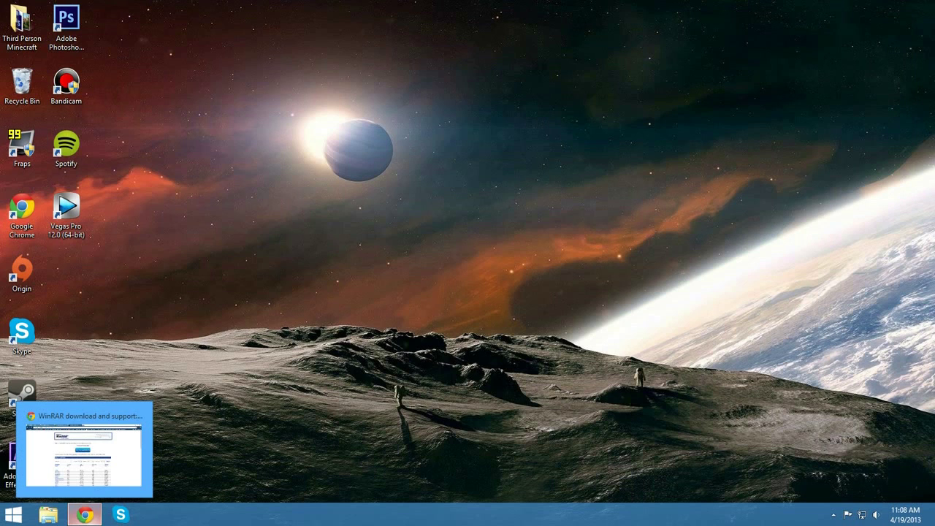
pyautogui.click(85, 514)
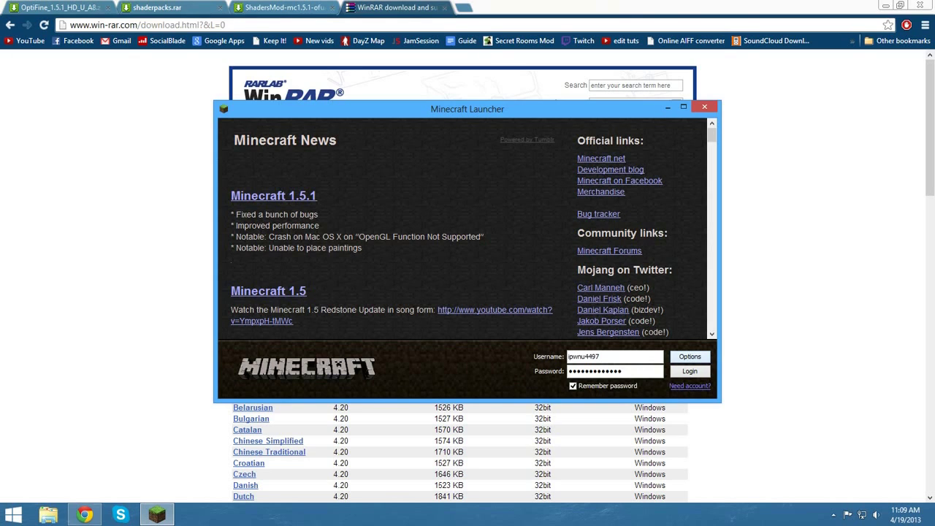
pyautogui.click(690, 357)
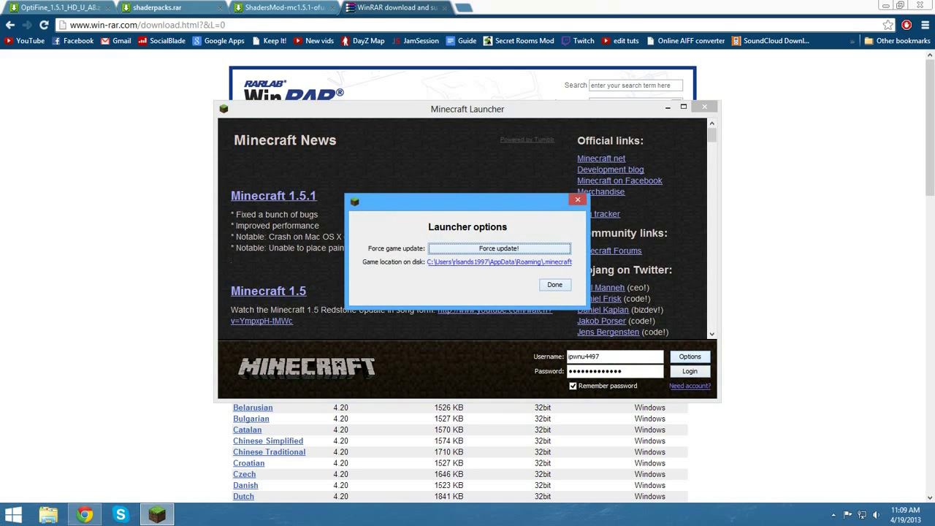
pyautogui.press('Return')
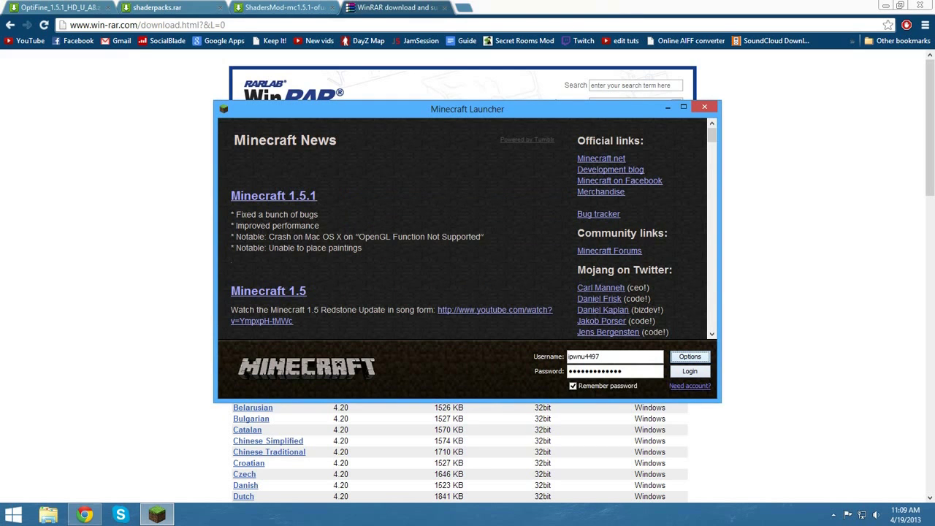
pyautogui.click(690, 371)
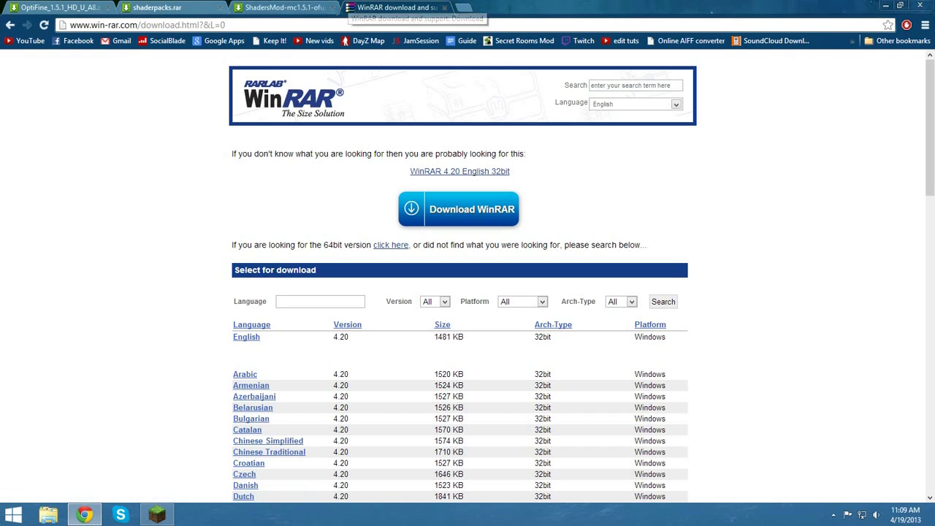
# Step: Bring up the OptiFine download page in Chrome and close the running Minecraft game
pyautogui.click(285, 7)
pyautogui.click(59, 7)
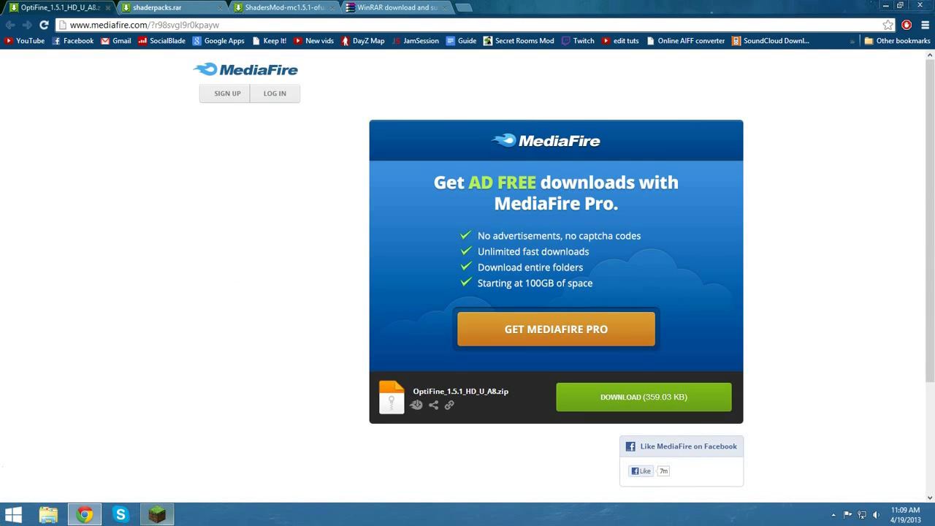
pyautogui.click(157, 514)
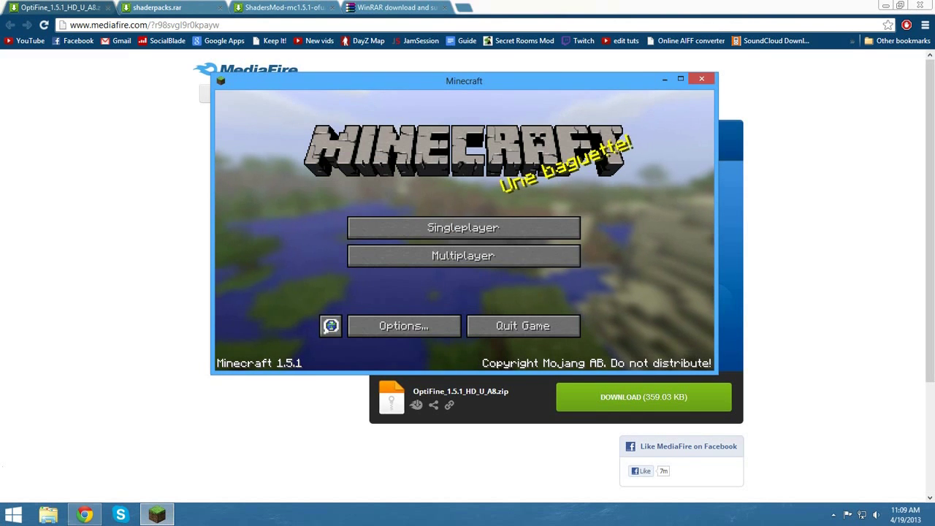
pyautogui.click(702, 78)
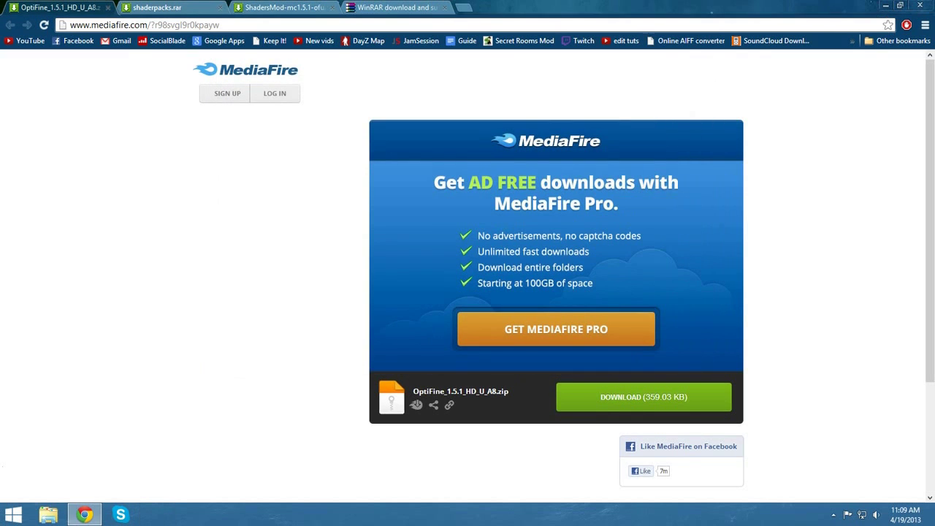
# Step: Download OptiFine_1.5.1_HD_U_A8.zip, shaderpacks.rar and ShadersMod-mc1.5.1-ofuA8-1.45(2).zip from their MediaFire pages
pyautogui.click(643, 396)
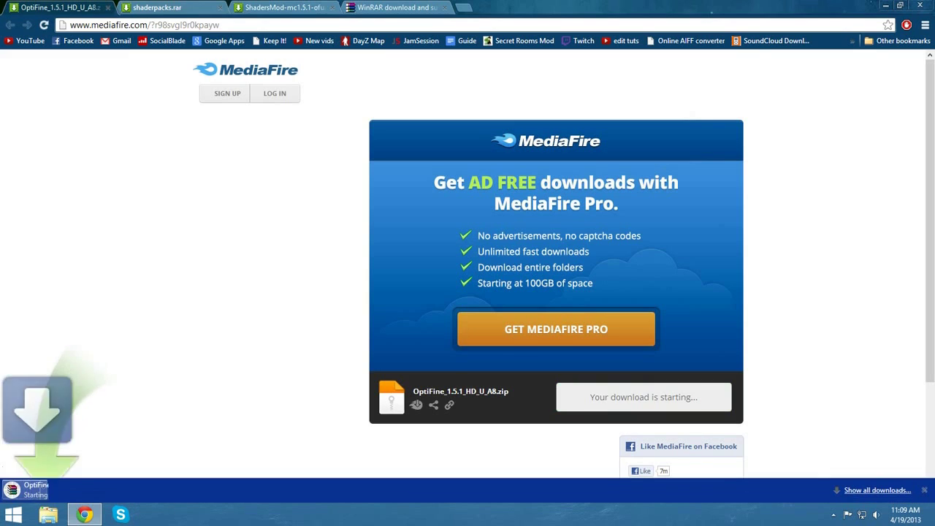
pyautogui.hotkey('ctrl', 'Tab')
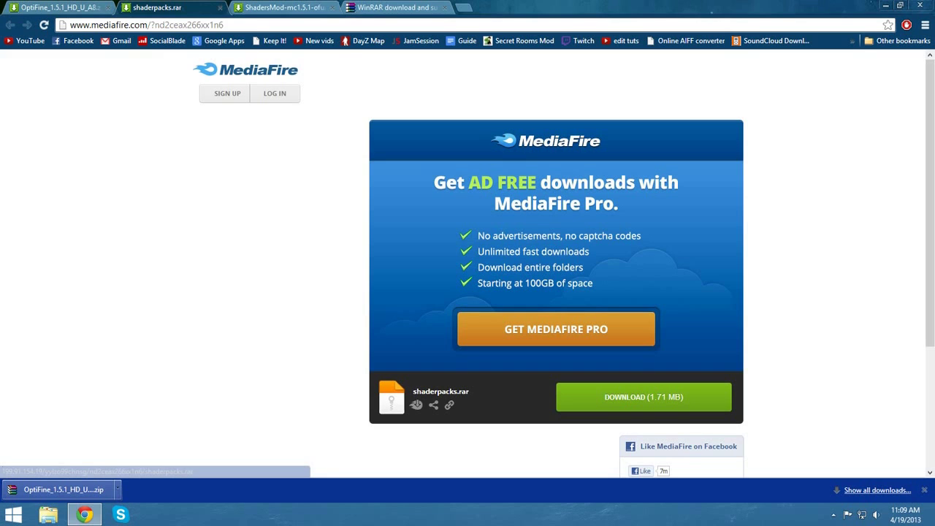
pyautogui.click(644, 397)
pyautogui.hotkey('ctrl', 'Tab')
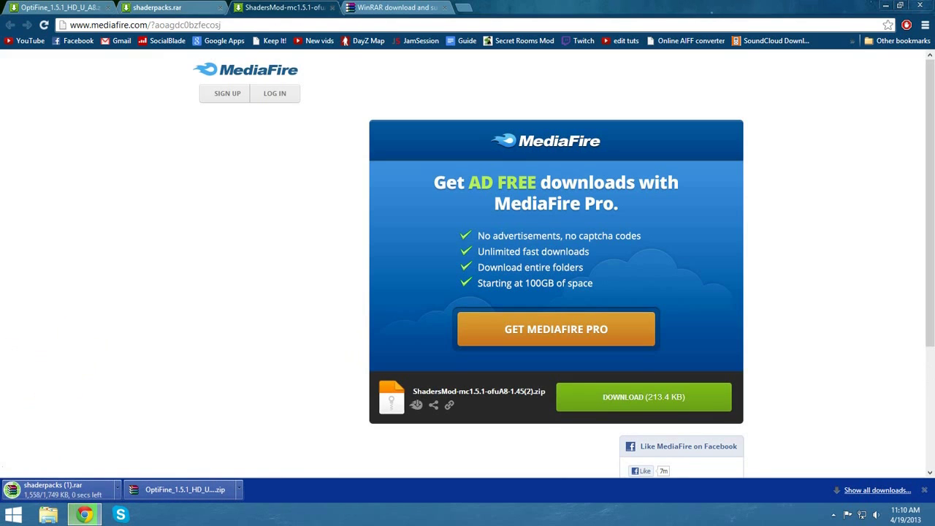
pyautogui.click(644, 397)
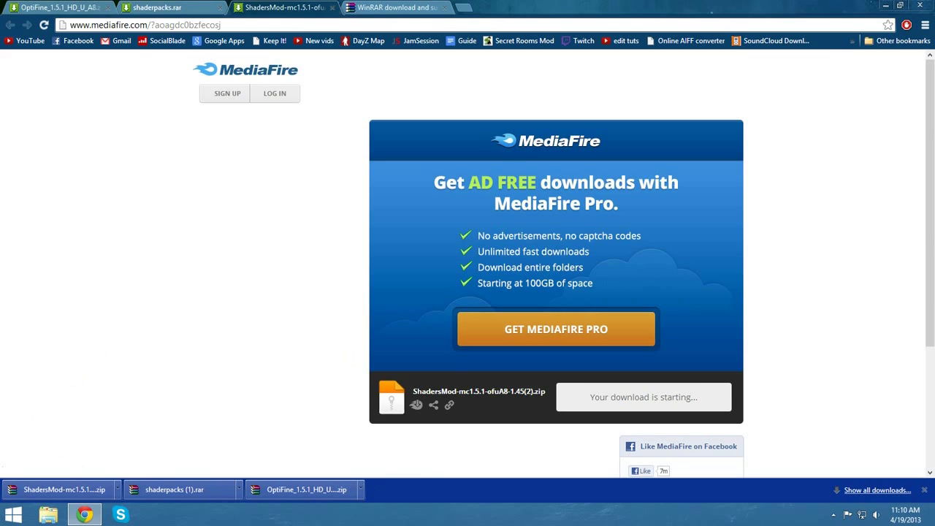
# Step: Open the Roaming application data folder by running %appdata%
pyautogui.press('super')
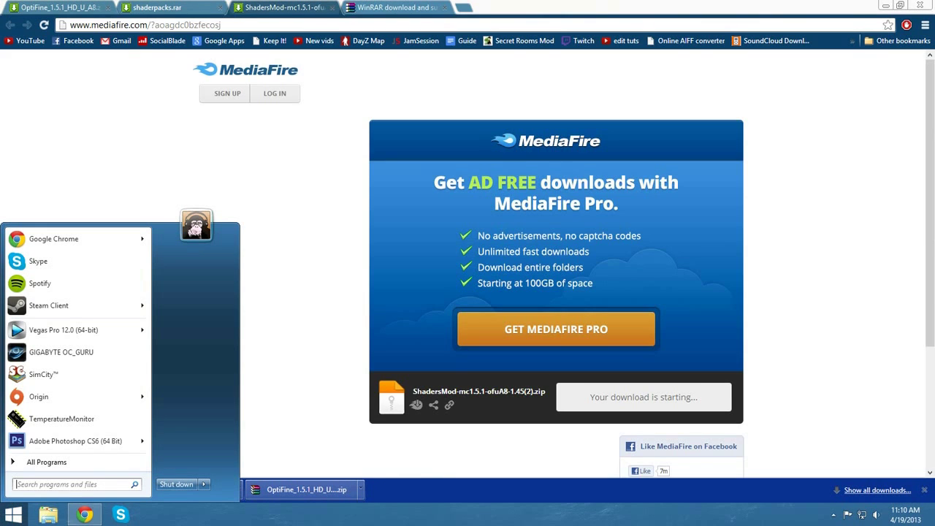
pyautogui.write('run')
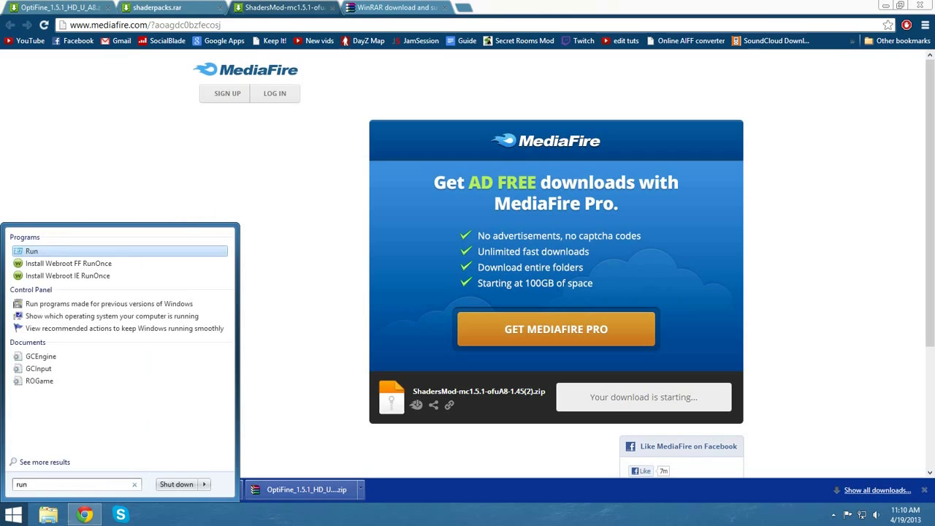
pyautogui.press('Return')
pyautogui.press('super+r')
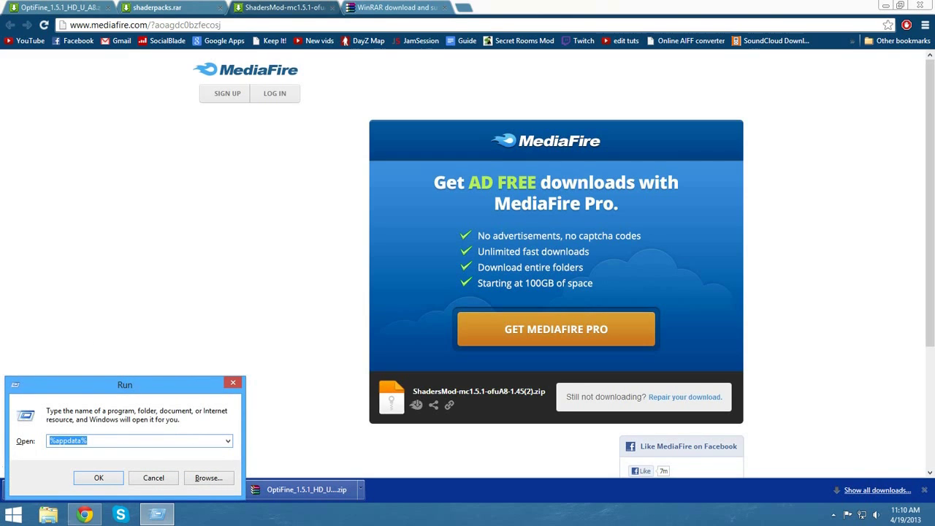
pyautogui.write('%appdat')
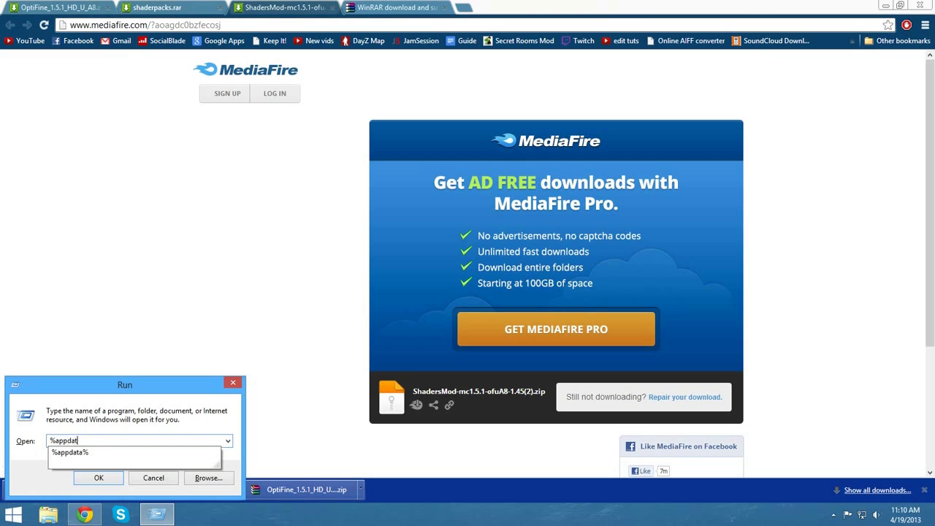
pyautogui.write('a%')
pyautogui.press('Return')
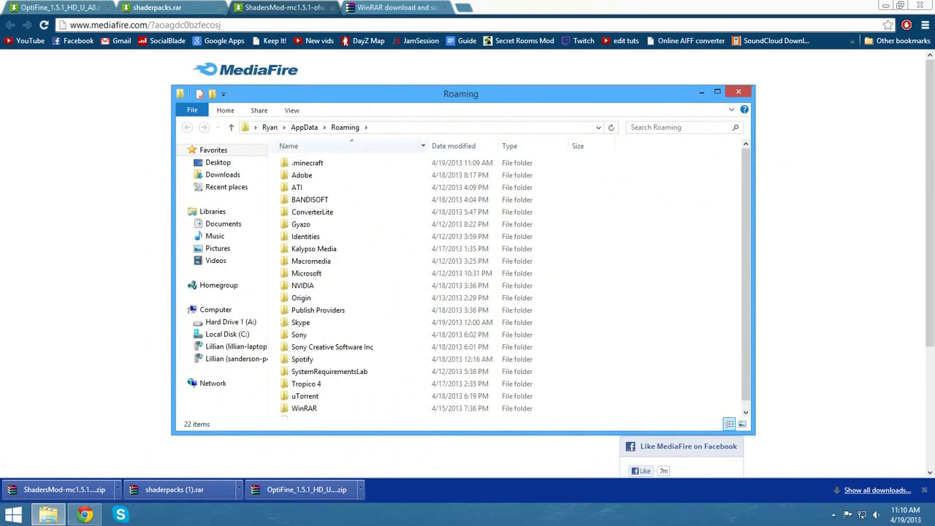
# Step: Go to the bin folder inside the .minecraft folder
pyautogui.moveTo(351, 94); pyautogui.dragTo(410, 80)
pyautogui.click(380, 149)
pyautogui.doubleClick(367, 150)
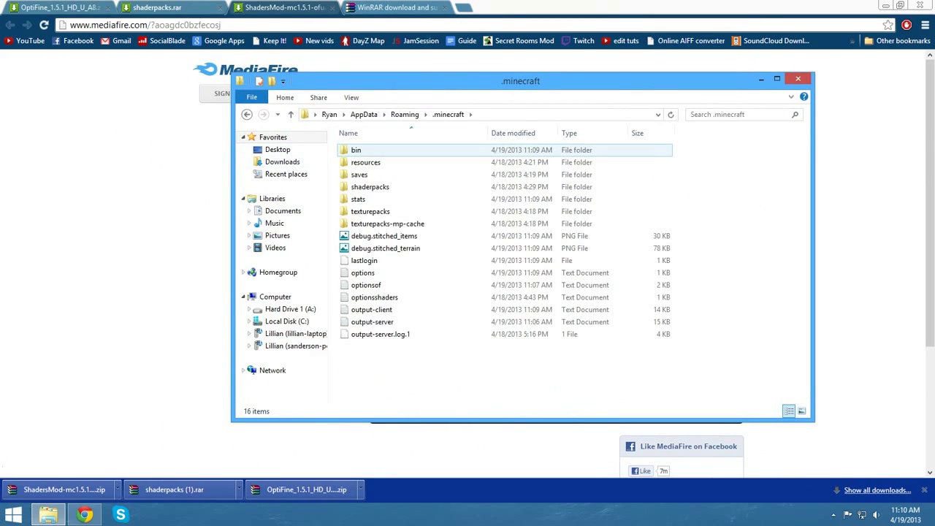
pyautogui.doubleClick(358, 150)
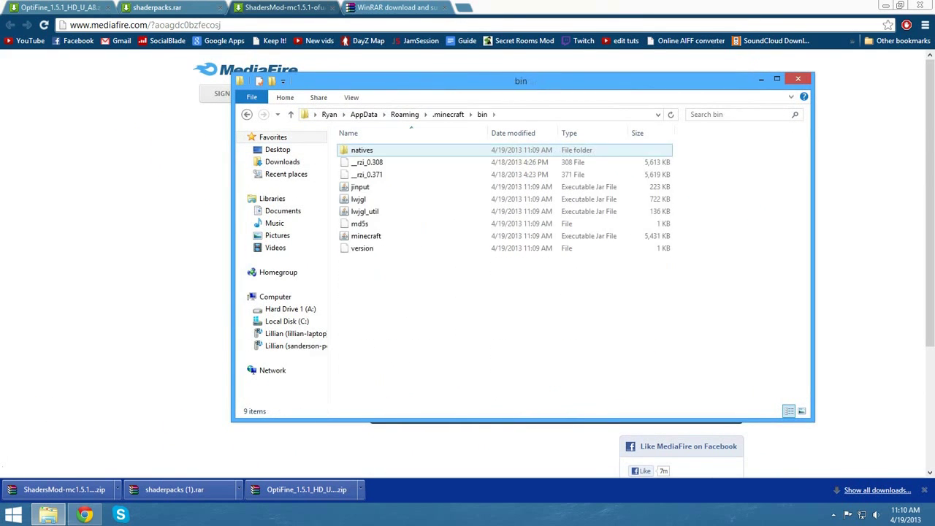
# Step: Open the minecraft executable jar file as an archive with WinRAR
pyautogui.click(361, 235)
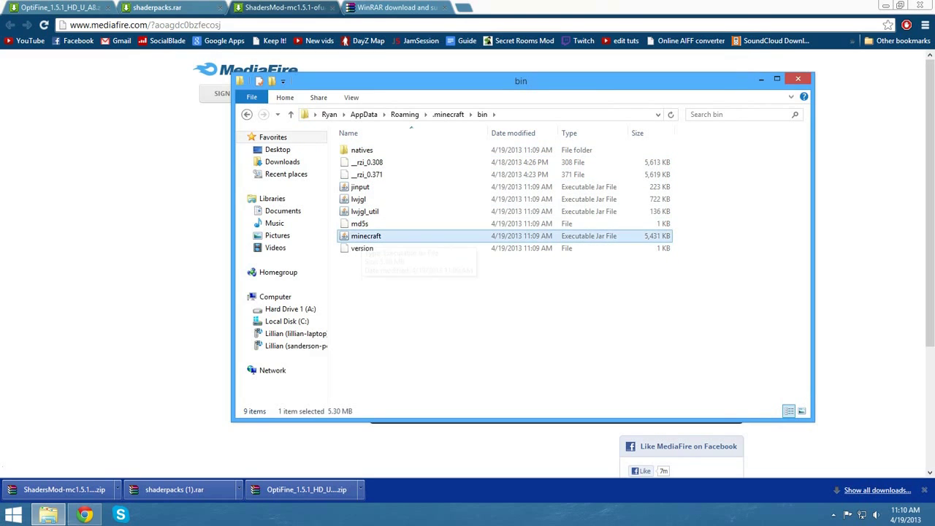
pyautogui.rightClick(351, 238)
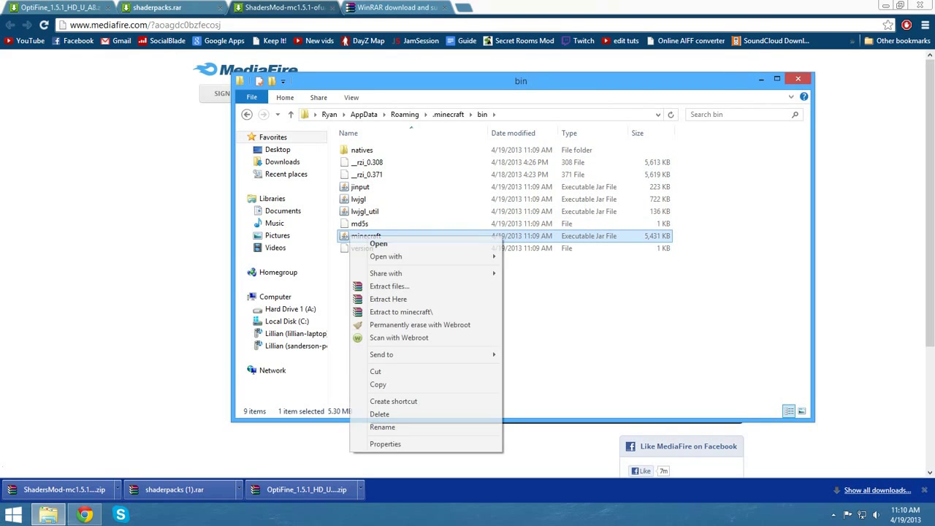
pyautogui.moveTo(438, 256)
pyautogui.click(545, 269)
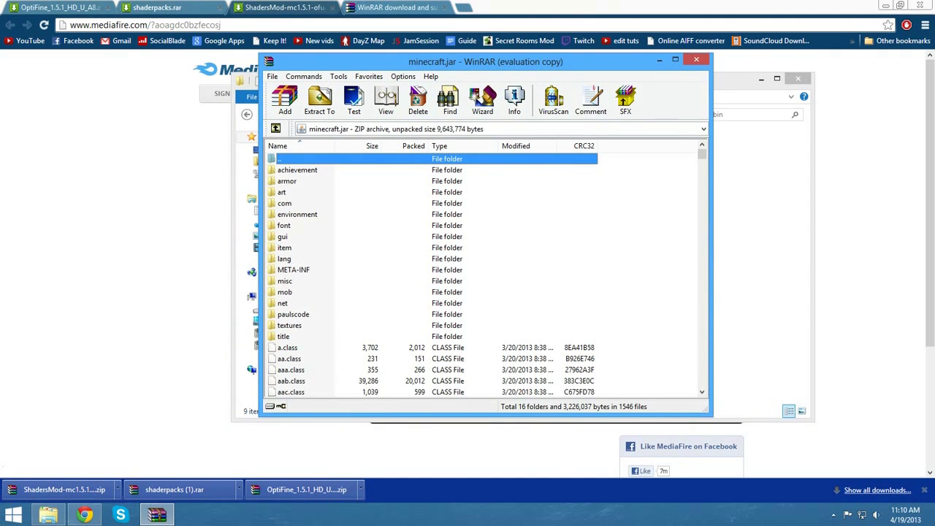
# Step: Delete the META-INF folder from the minecraft.jar archive
pyautogui.click(293, 269)
pyautogui.press('Delete')
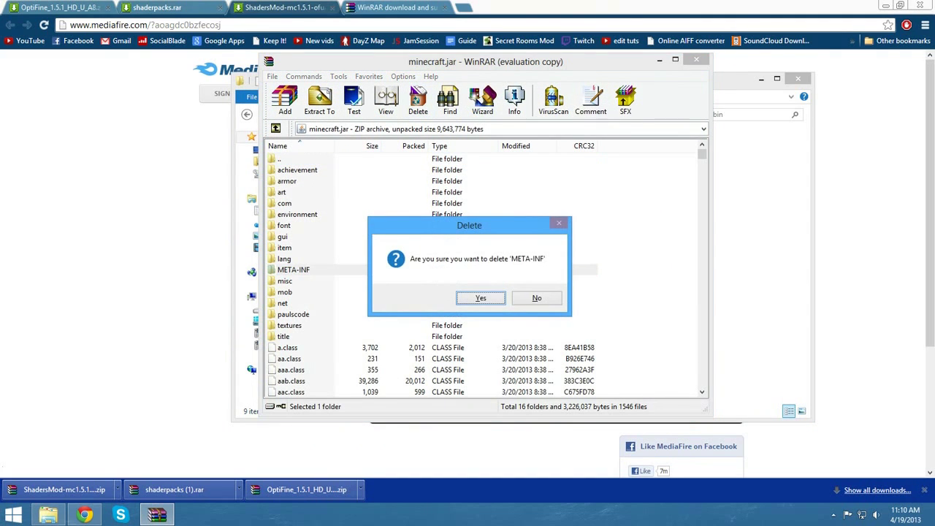
pyautogui.press('Return')
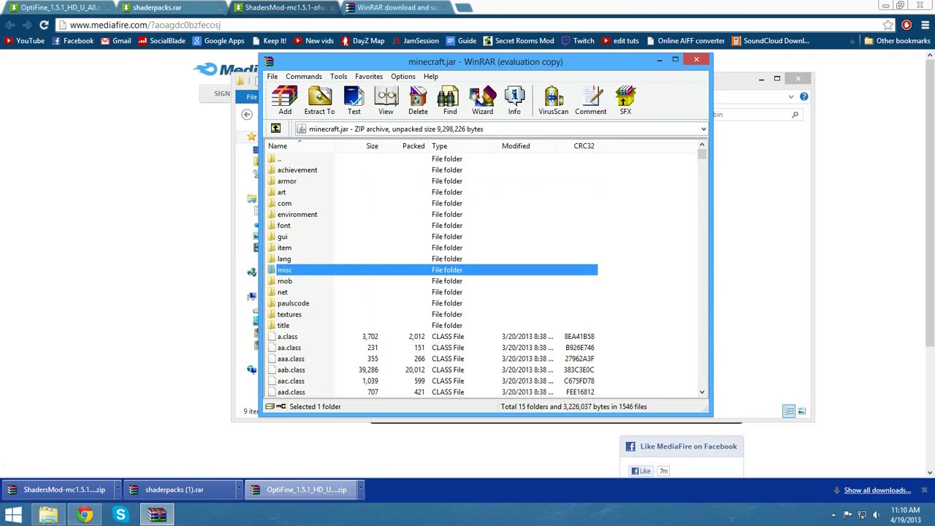
# Step: Add all files from the downloaded OptiFine archive to minecraft.jar with the default archive settings, and close the OptiFine archive
pyautogui.click(697, 59)
pyautogui.click(306, 490)
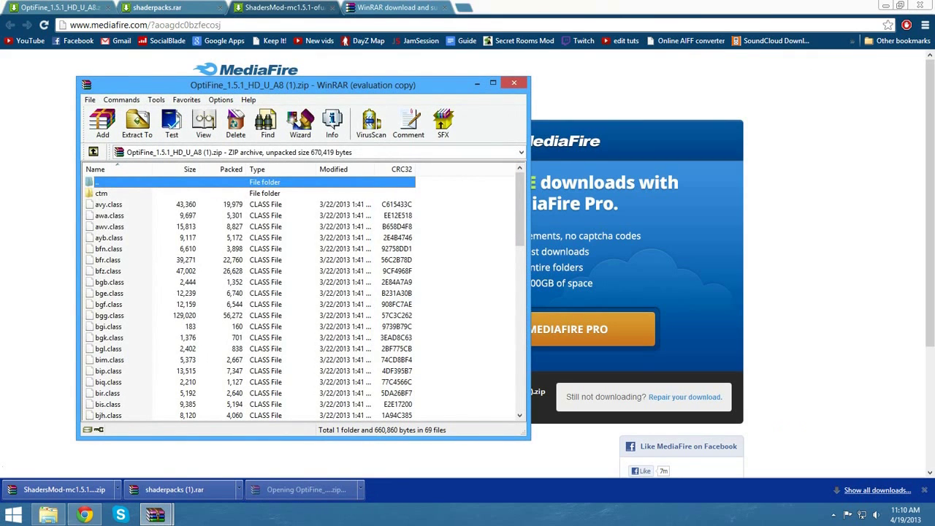
pyautogui.moveTo(430, 180); pyautogui.dragTo(83, 420)
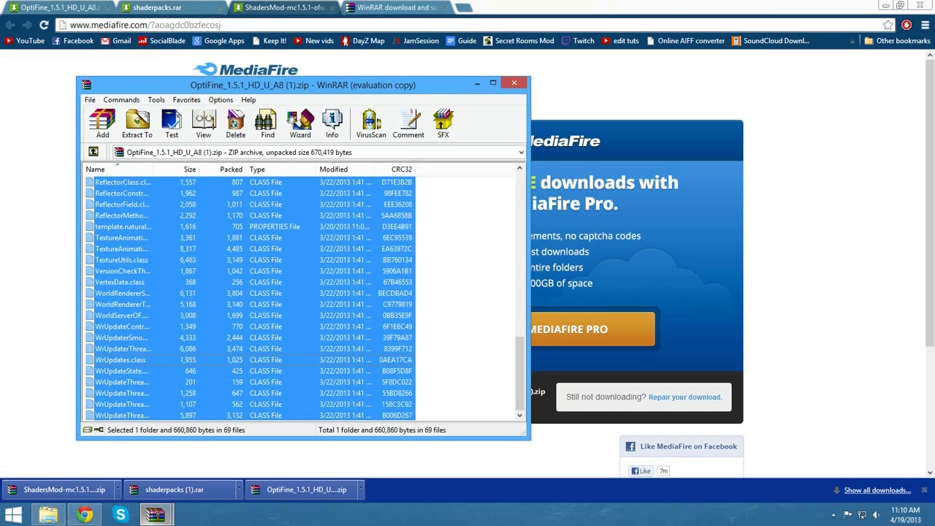
pyautogui.moveTo(155, 515)
pyautogui.click(93, 453)
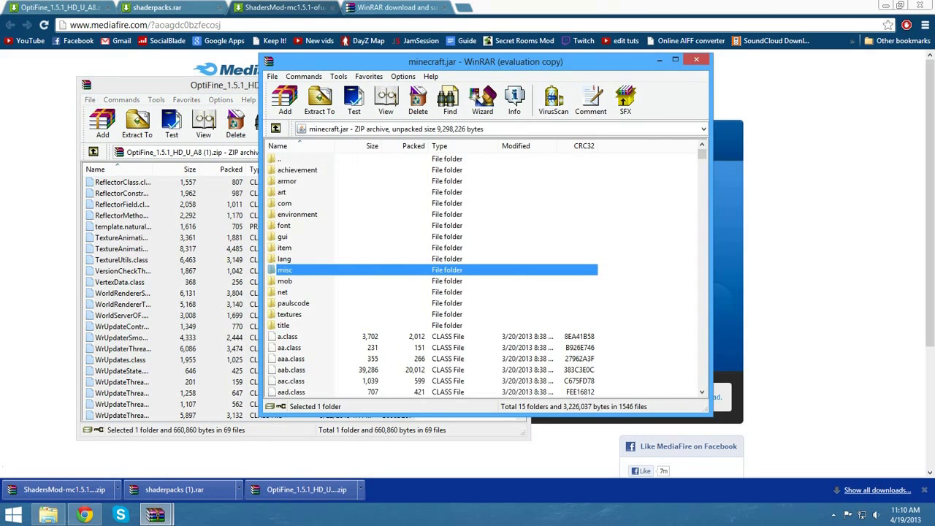
pyautogui.moveTo(146, 293); pyautogui.dragTo(439, 269)
pyautogui.press('Return')
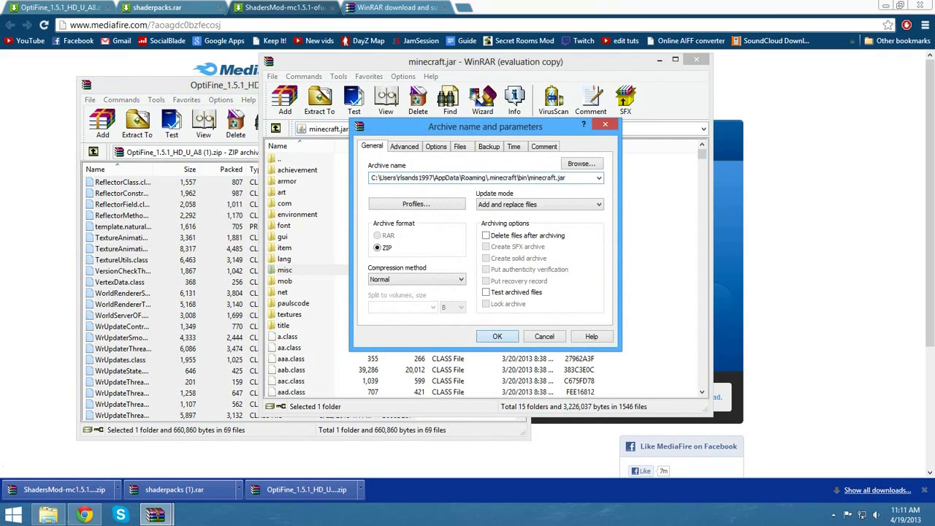
pyautogui.click(514, 83)
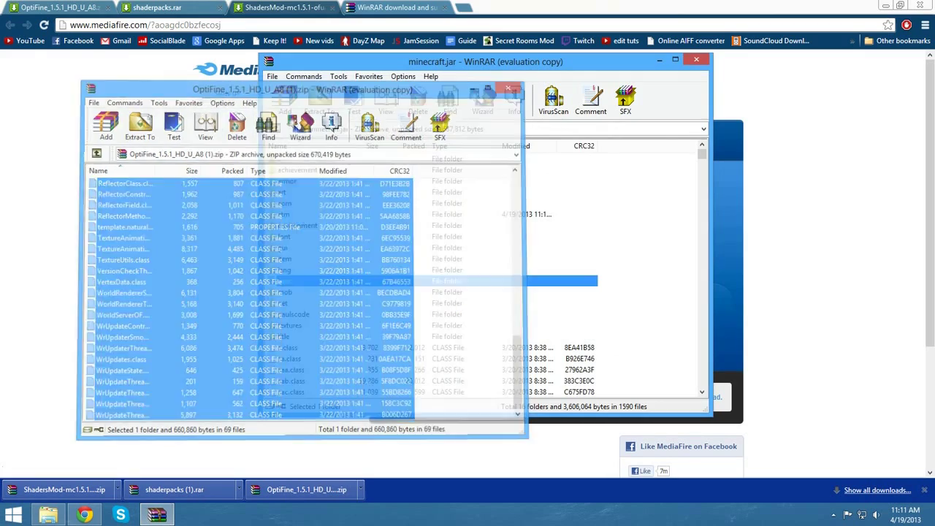
# Step: Open the downloaded ShadersMod archive and add all its contents to minecraft.jar with the default archive settings
pyautogui.click(58, 490)
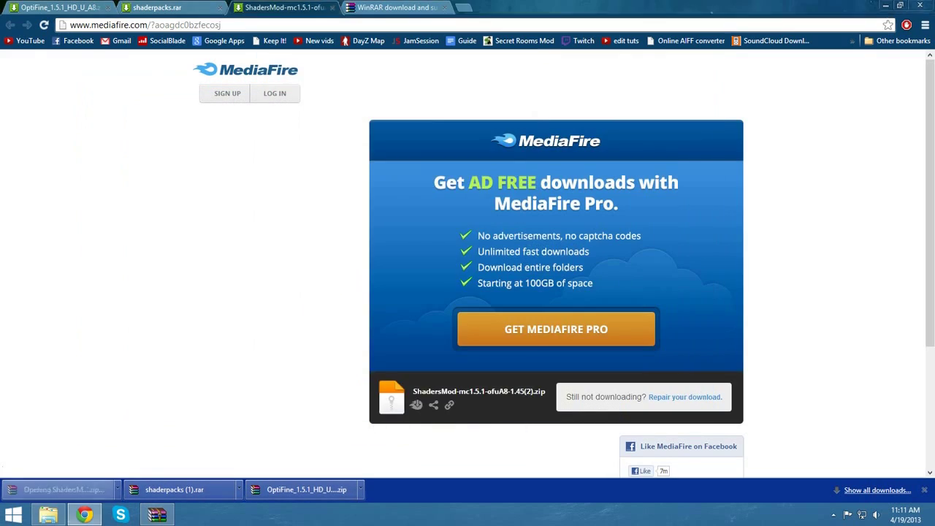
pyautogui.moveTo(439, 216); pyautogui.dragTo(244, 332)
pyautogui.moveTo(107, 336); pyautogui.dragTo(107, 376)
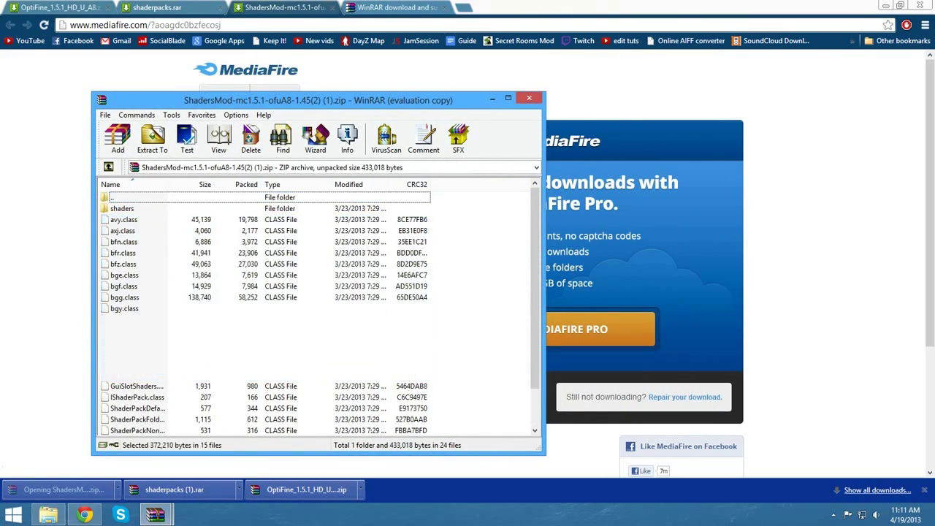
pyautogui.hotkey('ctrl', 'a')
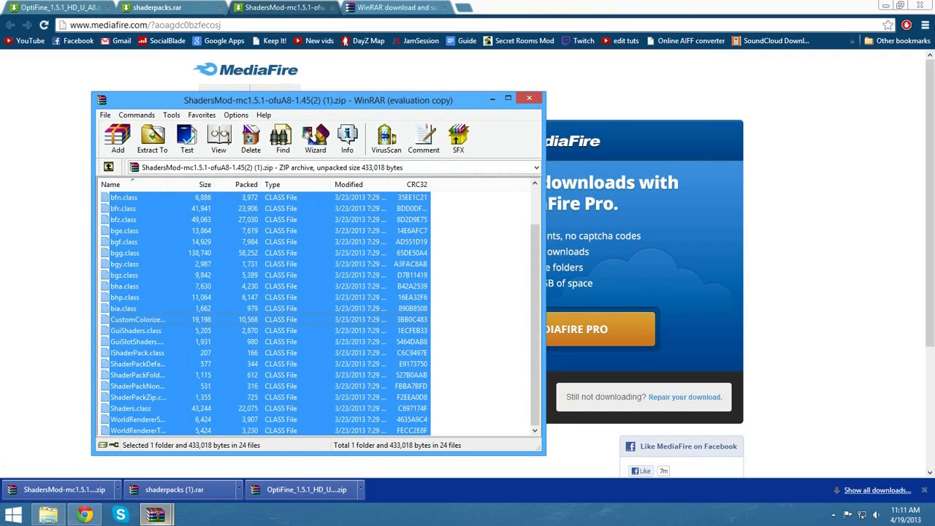
pyautogui.moveTo(155, 516)
pyautogui.click(93, 449)
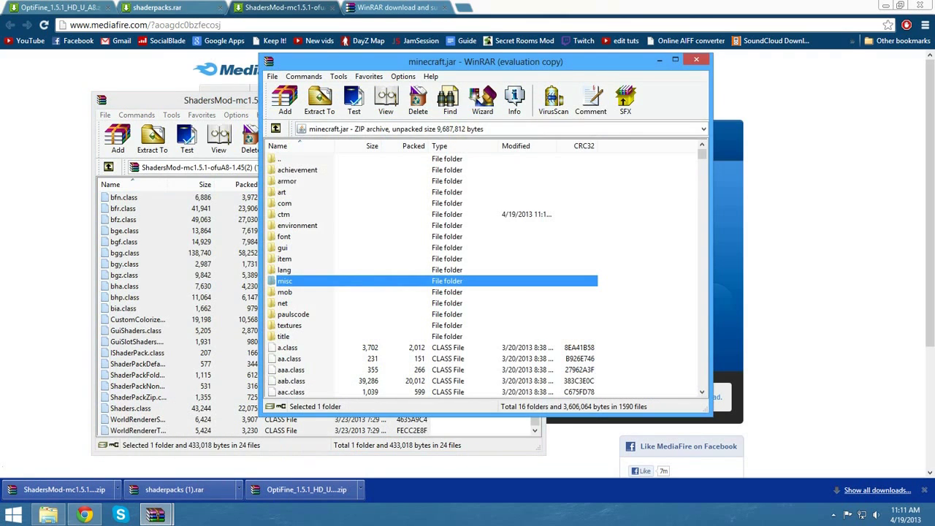
pyautogui.moveTo(175, 293); pyautogui.dragTo(584, 277)
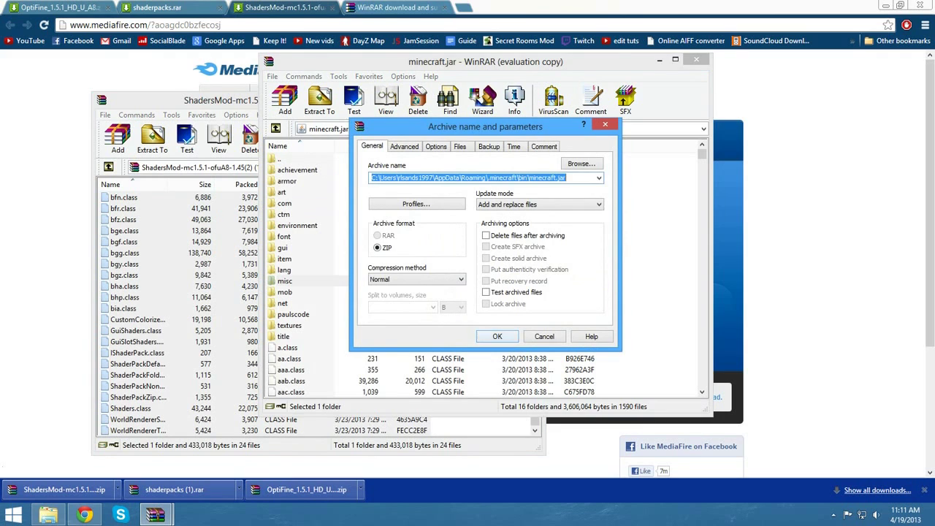
pyautogui.press('Return')
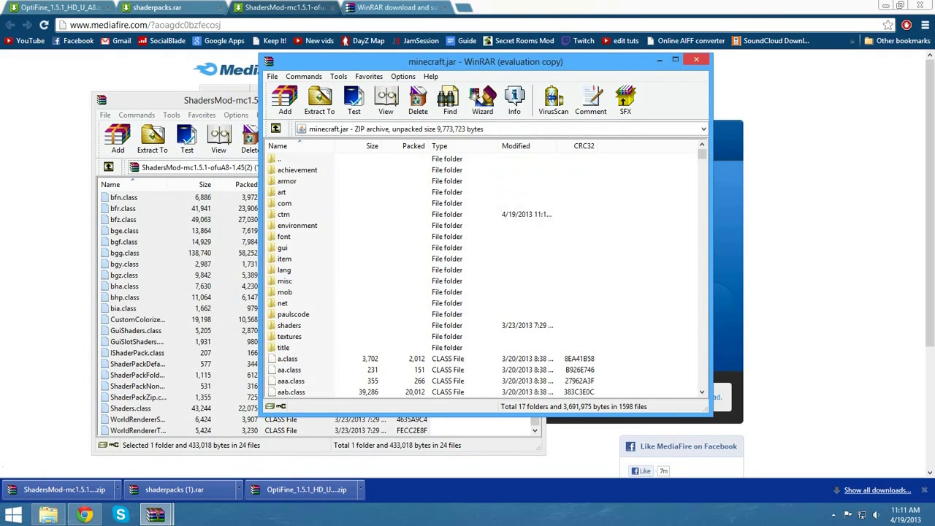
# Step: Close the minecraft.jar and ShadersMod archive windows
pyautogui.click(696, 60)
pyautogui.click(529, 98)
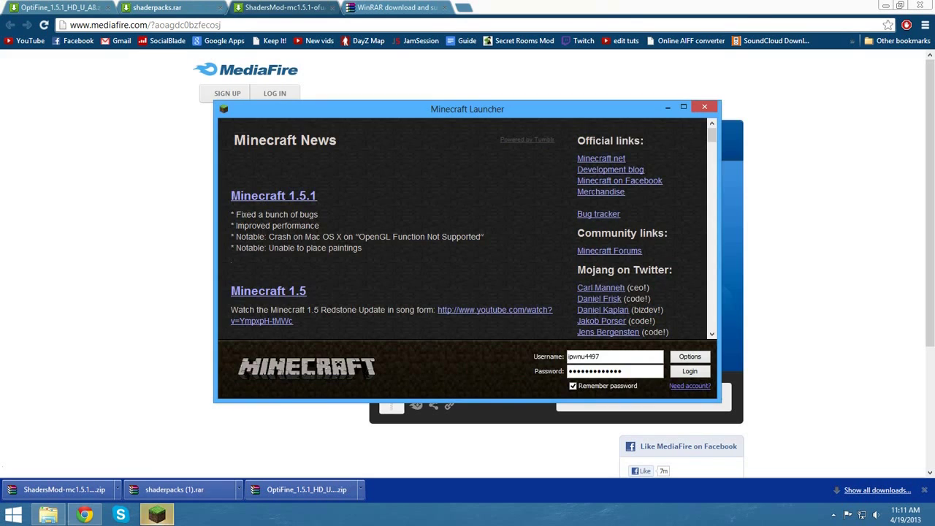
# Step: Log in to Minecraft with the remembered account and load the existing singleplayer world
pyautogui.press('Return')
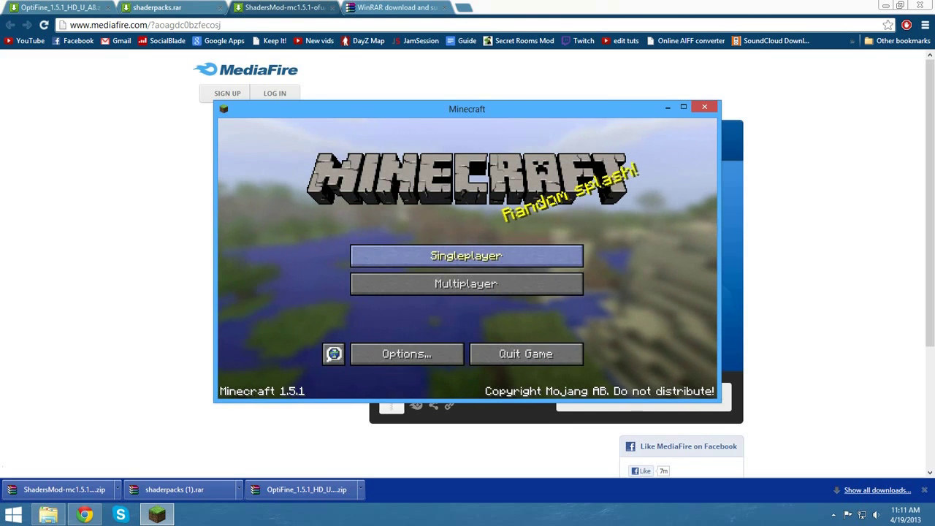
pyautogui.click(467, 256)
pyautogui.click(467, 240)
pyautogui.click(438, 239)
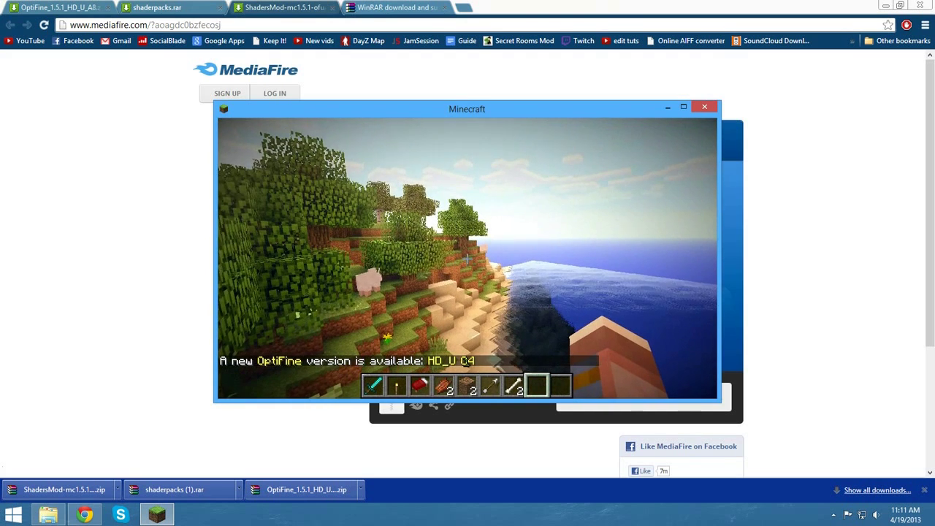
# Step: Open the shaderpacks folder from the in-game Shaders options
pyautogui.press('Escape')
pyautogui.click(407, 290)
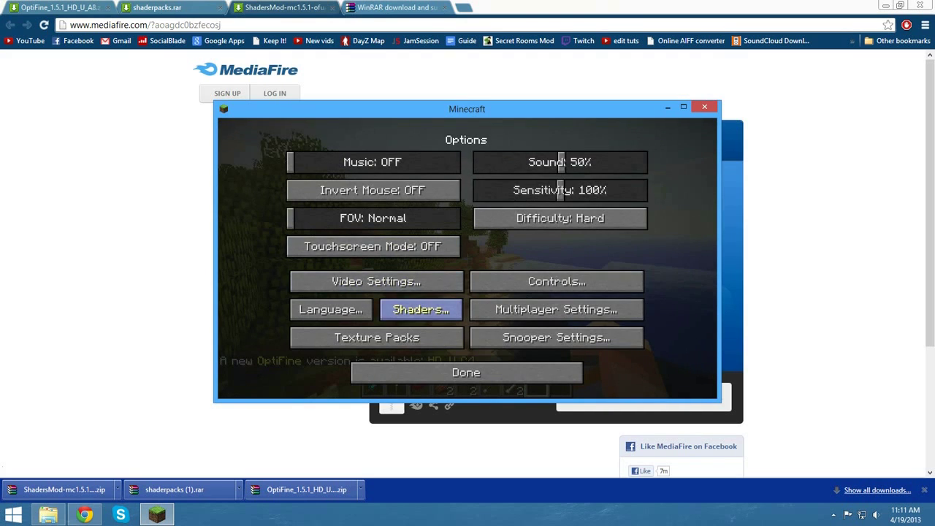
pyautogui.click(421, 310)
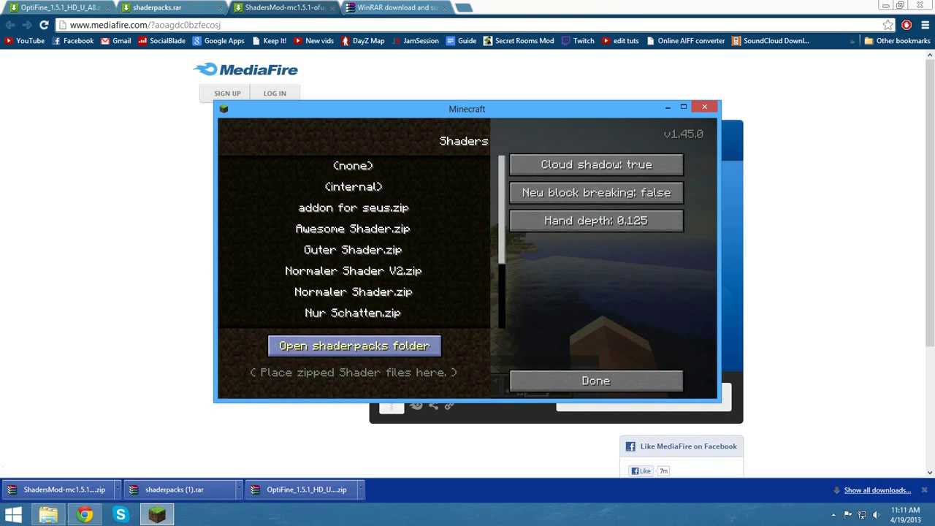
pyautogui.click(354, 345)
# Step: Delete all shader pack archives in the shaderpacks folder, cancelling the deletion of the one in use
pyautogui.moveTo(468, 323); pyautogui.dragTo(369, 158)
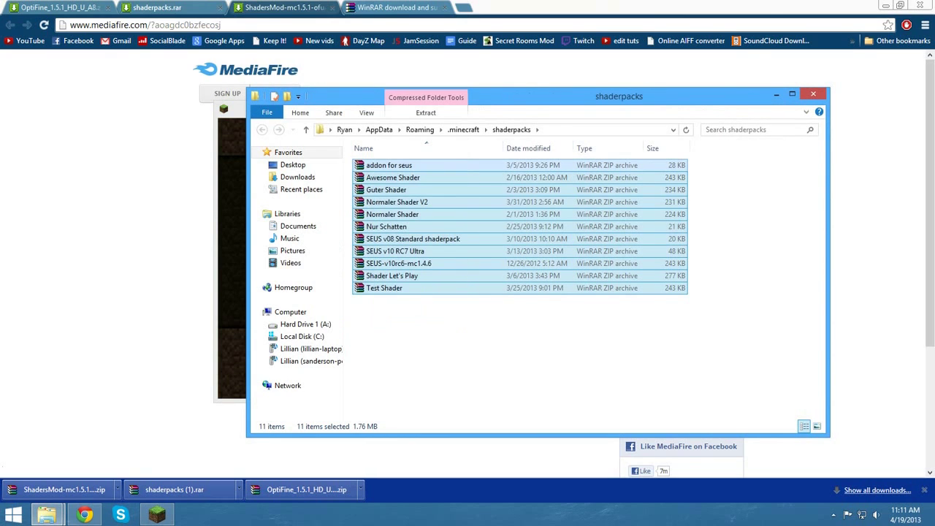
pyautogui.press('Delete')
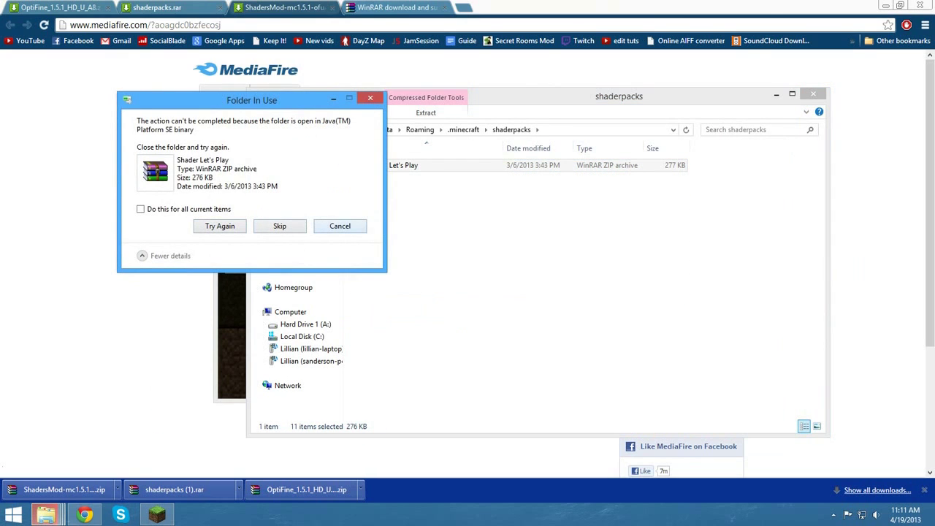
pyautogui.click(340, 226)
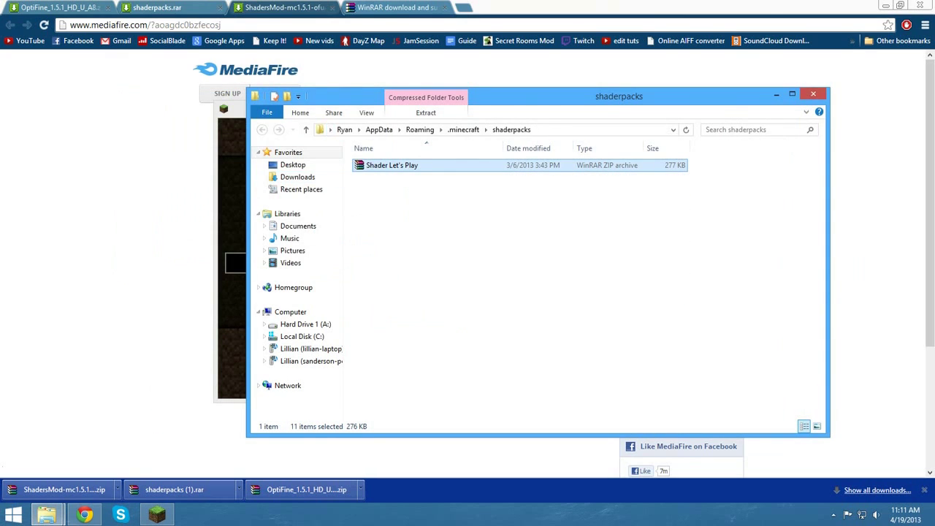
# Step: Switch back to Minecraft, set the active shader to (none), and leave the options
pyautogui.click(156, 515)
pyautogui.click(353, 218)
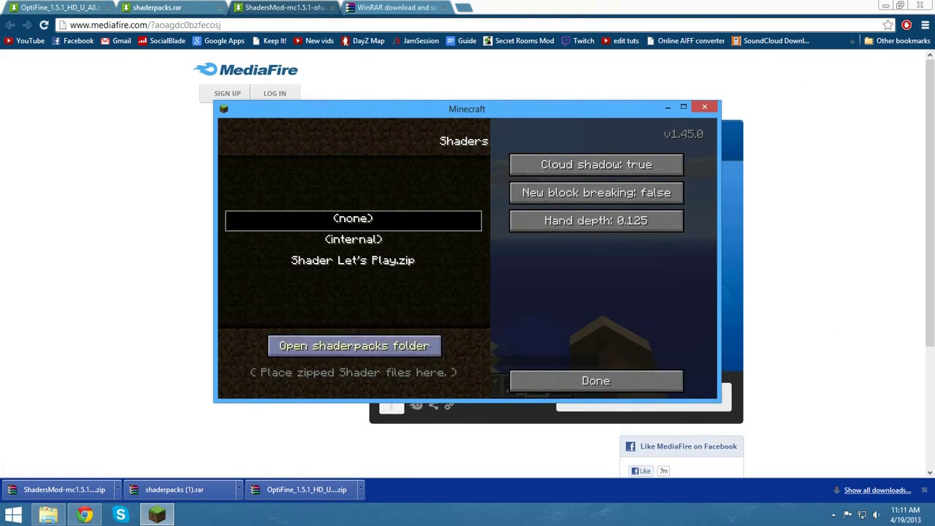
pyautogui.click(596, 381)
pyautogui.click(467, 373)
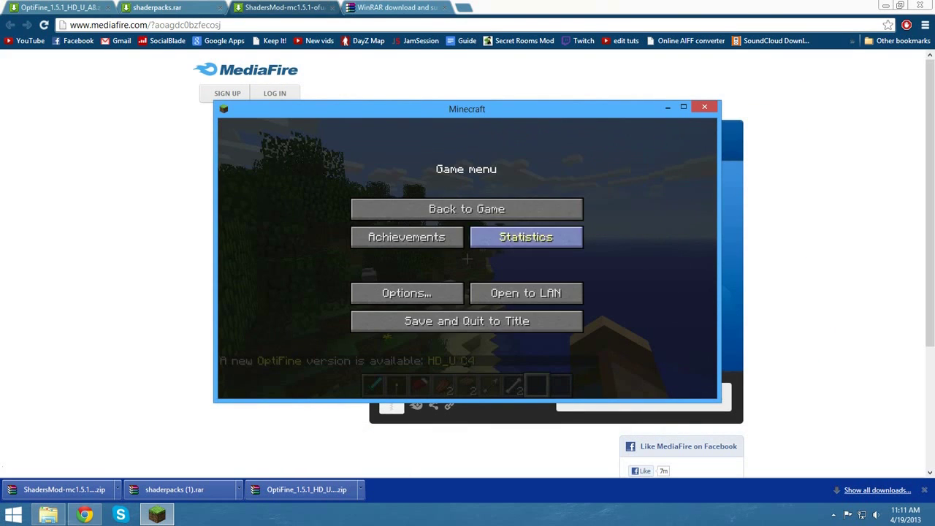
# Step: Maximize the Minecraft window and resume the game to fly above the forest without a shader
pyautogui.press('Escape')
pyautogui.press('Escape')
pyautogui.click(684, 106)
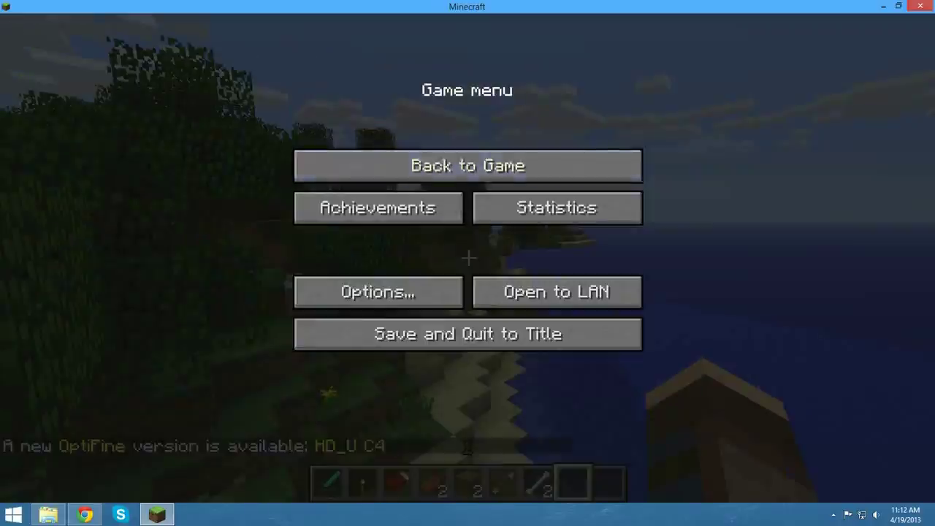
pyautogui.click(467, 165)
pyautogui.press('space')
pyautogui.press('w')
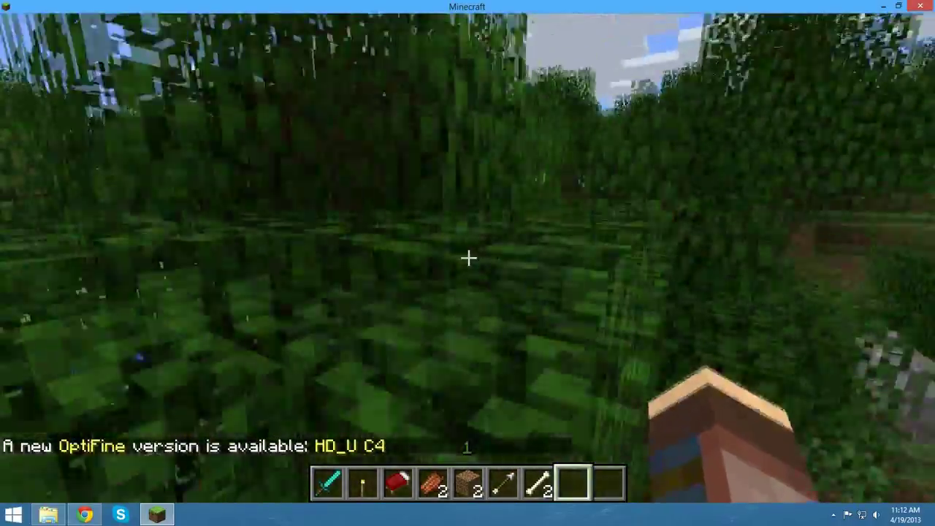
pyautogui.press('space')
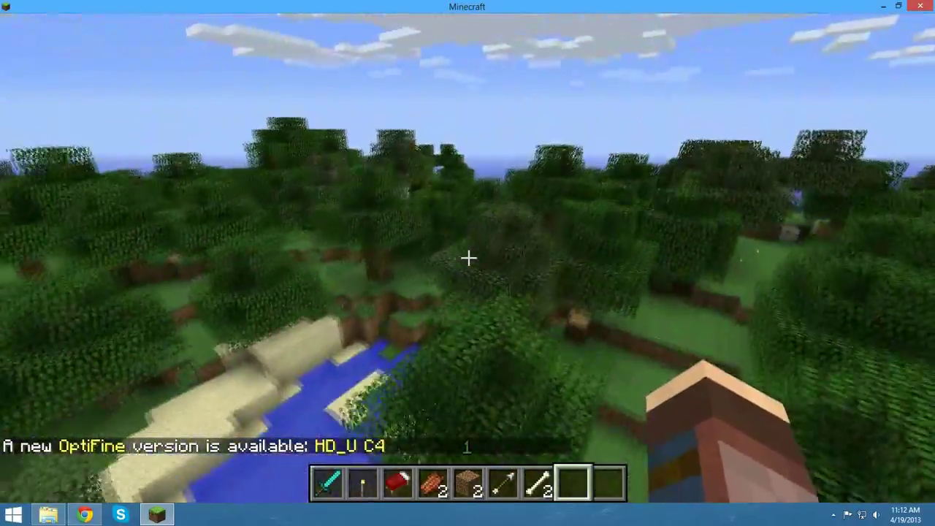
# Step: Select Shader Let's Play.zip as the active shader in the Shaders options
pyautogui.press('Escape')
pyautogui.click(378, 290)
pyautogui.click(400, 312)
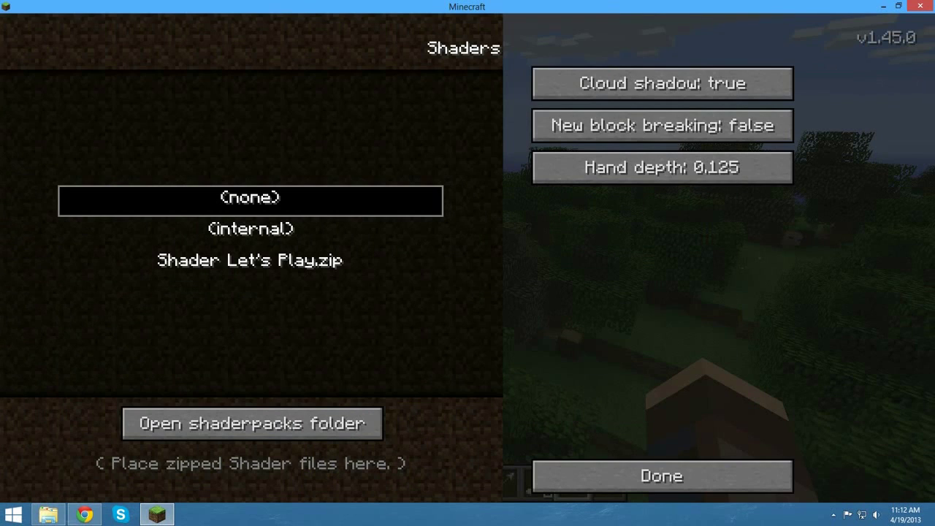
pyautogui.click(250, 264)
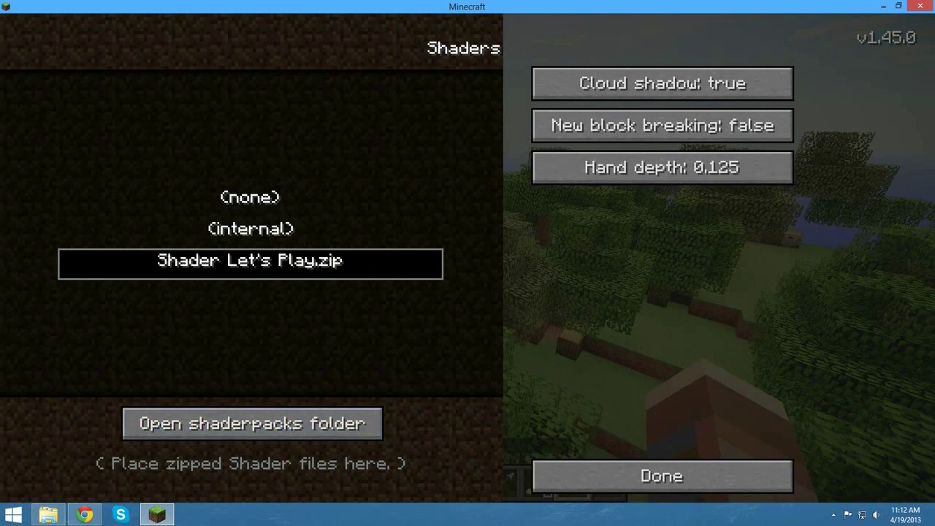
# Step: Set the active shader to (none), delete the remaining Shader Let's Play archive from the shaderpacks folder, and close the folder
pyautogui.click(252, 424)
pyautogui.click(388, 182)
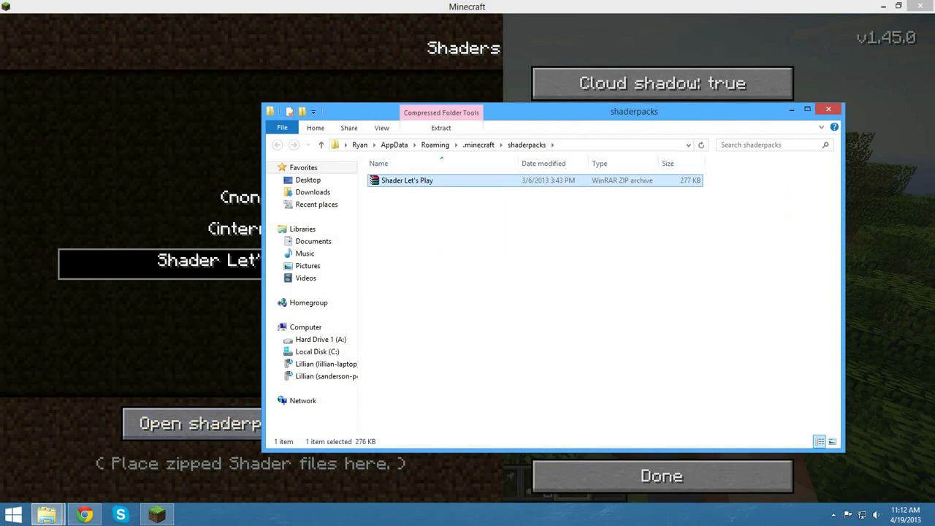
pyautogui.hotkey('alt', 'Tab')
pyautogui.click(250, 200)
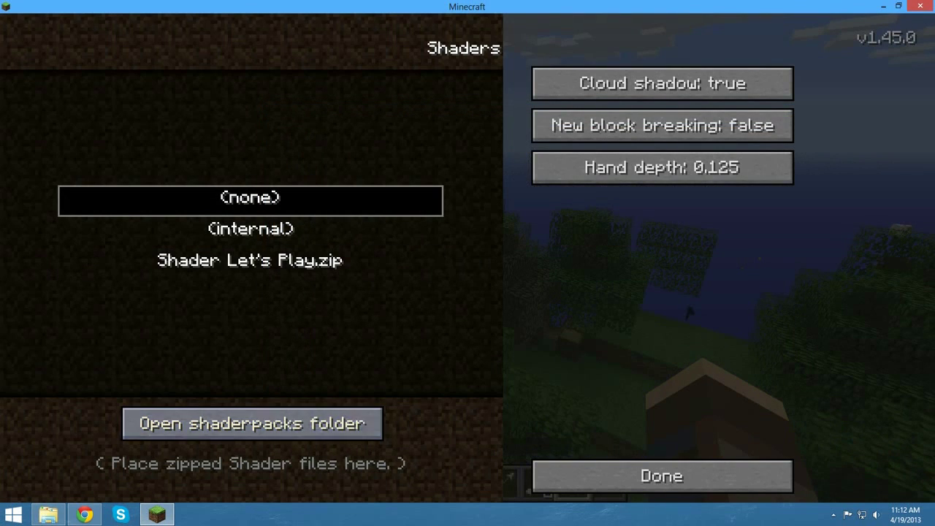
pyautogui.hotkey('alt', 'Tab')
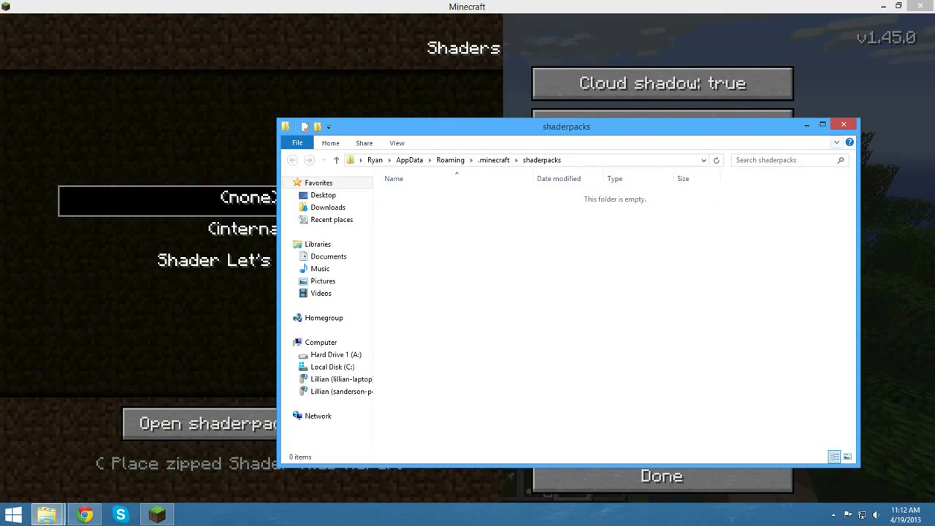
pyautogui.click(843, 124)
# Step: Return to the game and fly over the landscape to view it without a shader
pyautogui.click(662, 476)
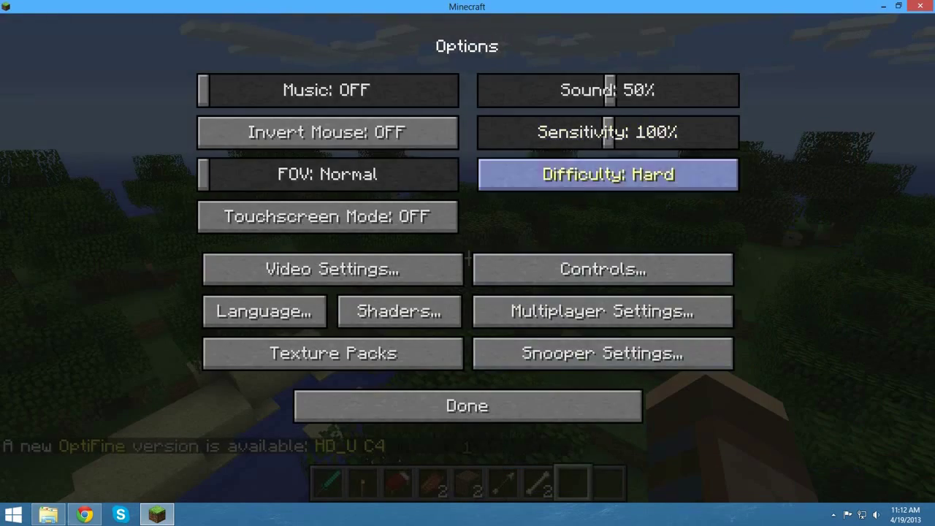
pyautogui.press('Escape')
pyautogui.press('Escape')
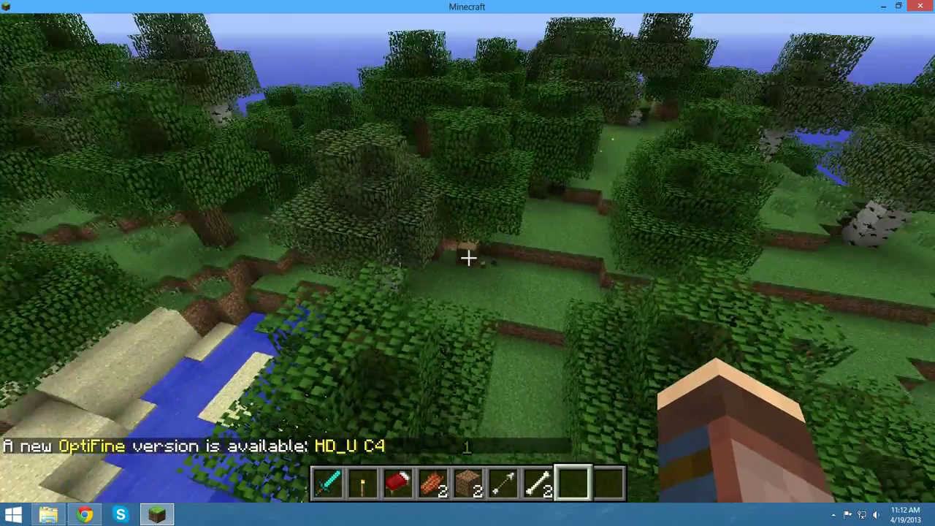
pyautogui.press('w')
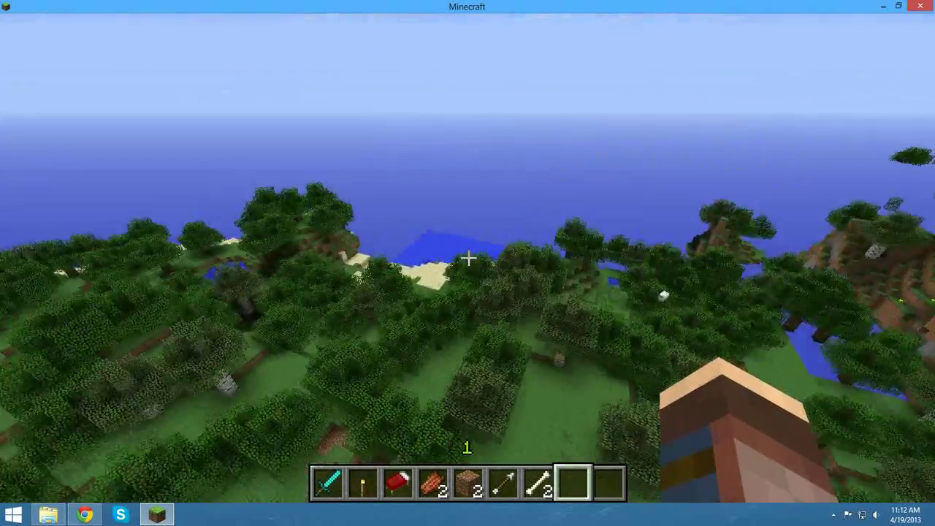
# Step: Reopen the Shaders options and open the emptied shaderpacks folder from there
pyautogui.press('Escape')
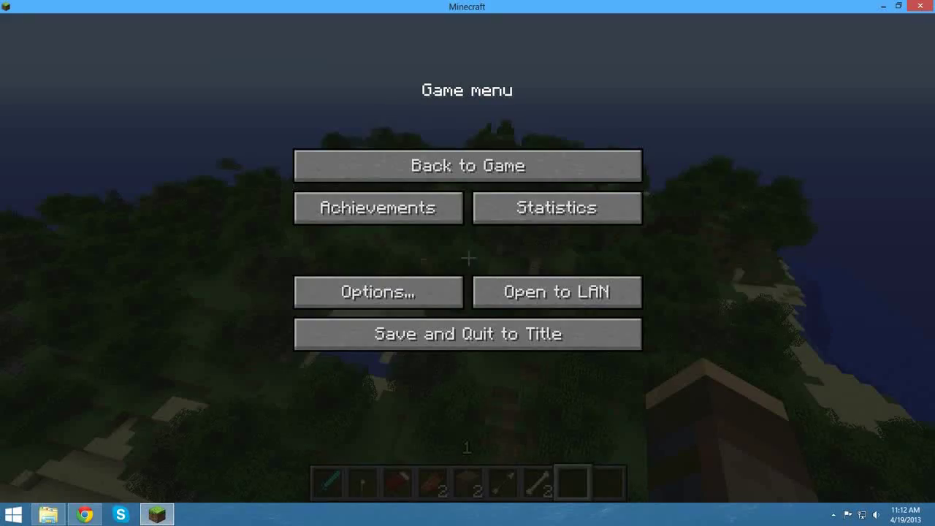
pyautogui.click(394, 302)
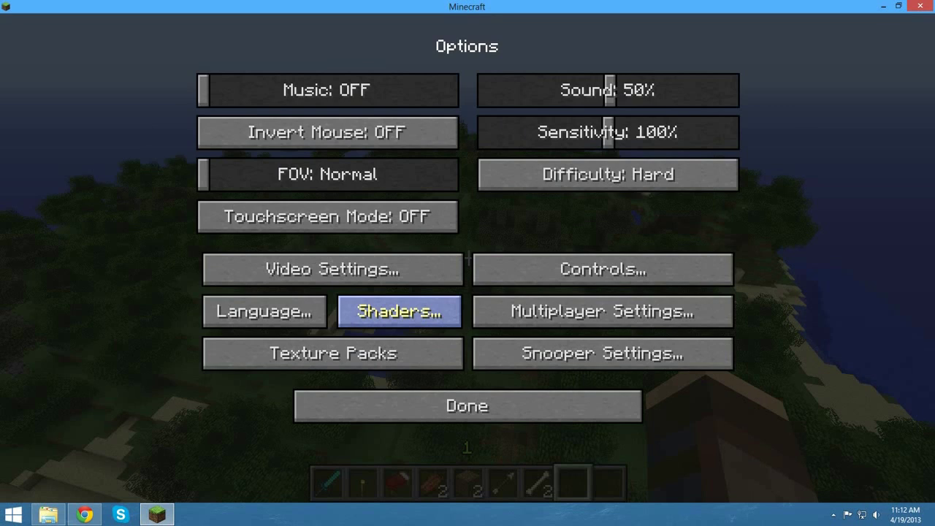
pyautogui.click(399, 311)
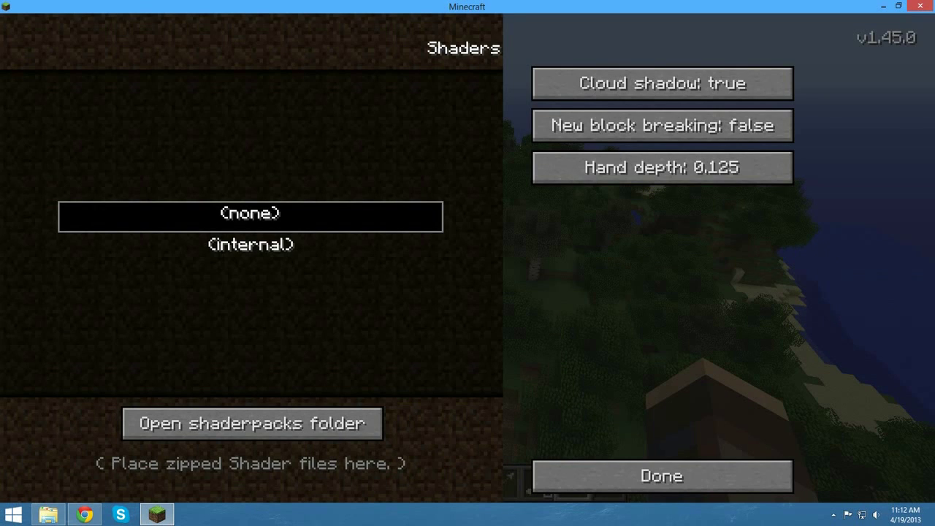
pyautogui.click(252, 424)
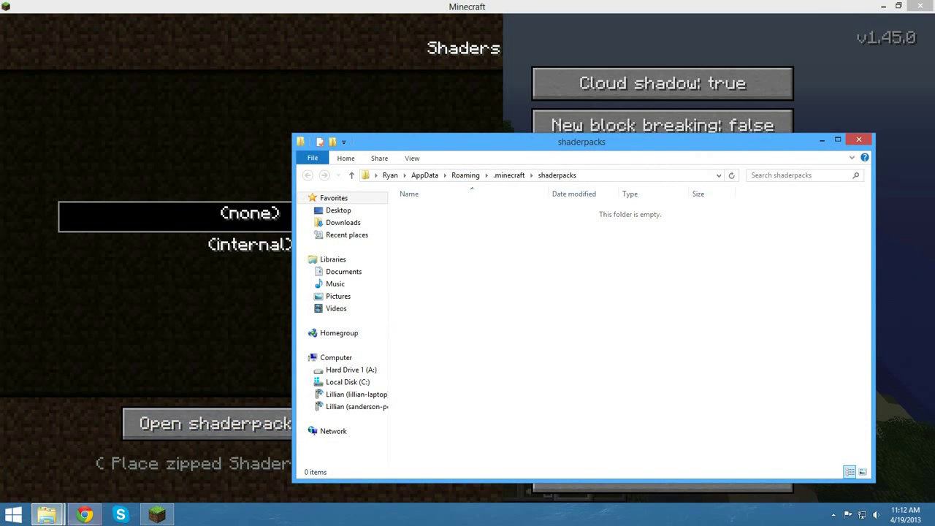
# Step: Open the downloaded shaderpacks (1).rar and copy all shader packs from its shaderpacks folder into Minecraft's shaderpacks folder
pyautogui.click(85, 515)
pyautogui.click(174, 489)
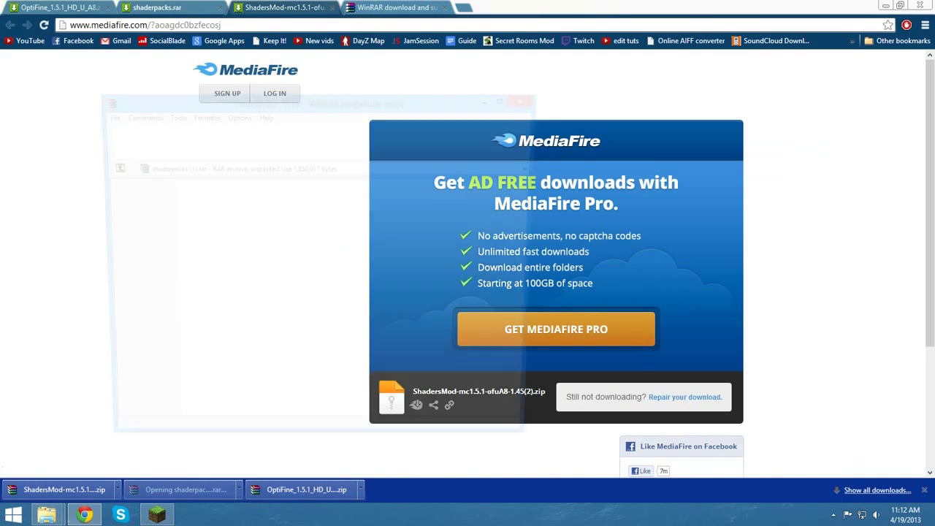
pyautogui.doubleClick(130, 208)
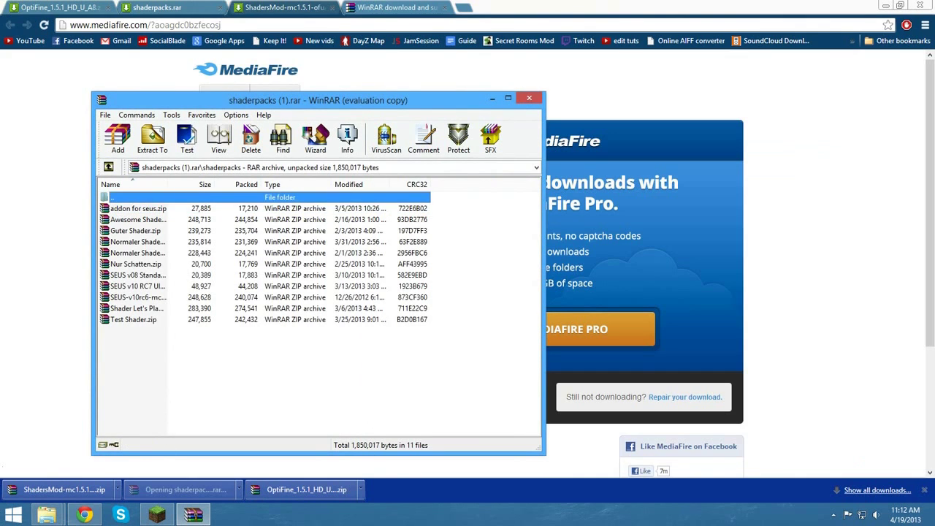
pyautogui.moveTo(226, 352); pyautogui.dragTo(110, 205)
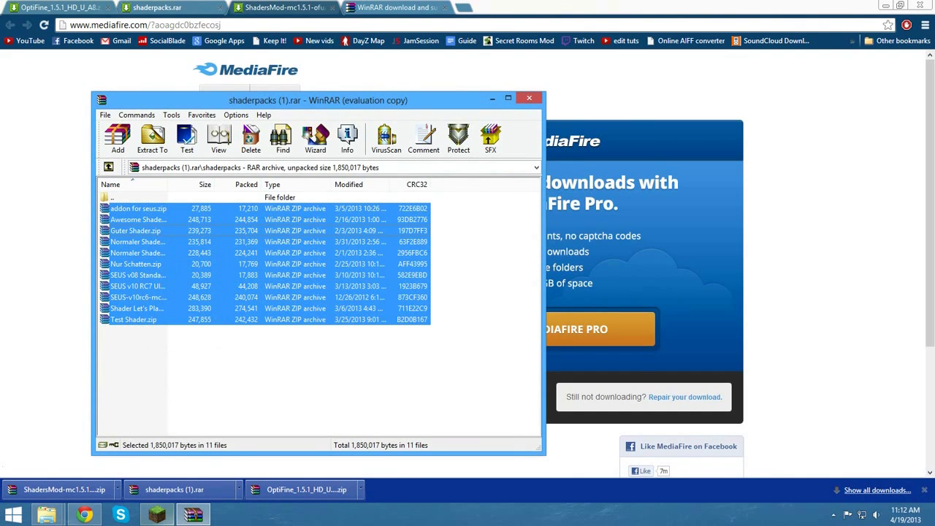
pyautogui.moveTo(47, 515)
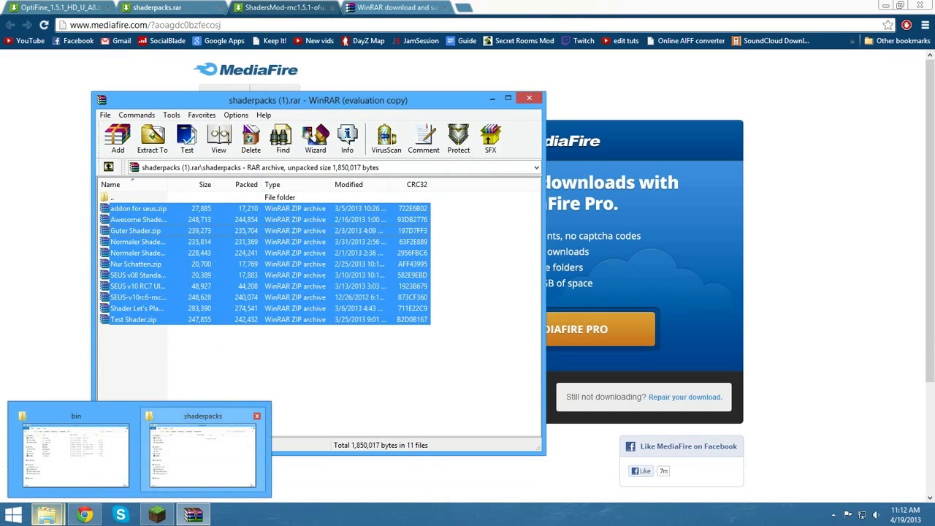
pyautogui.click(203, 449)
pyautogui.moveTo(139, 263); pyautogui.dragTo(563, 293)
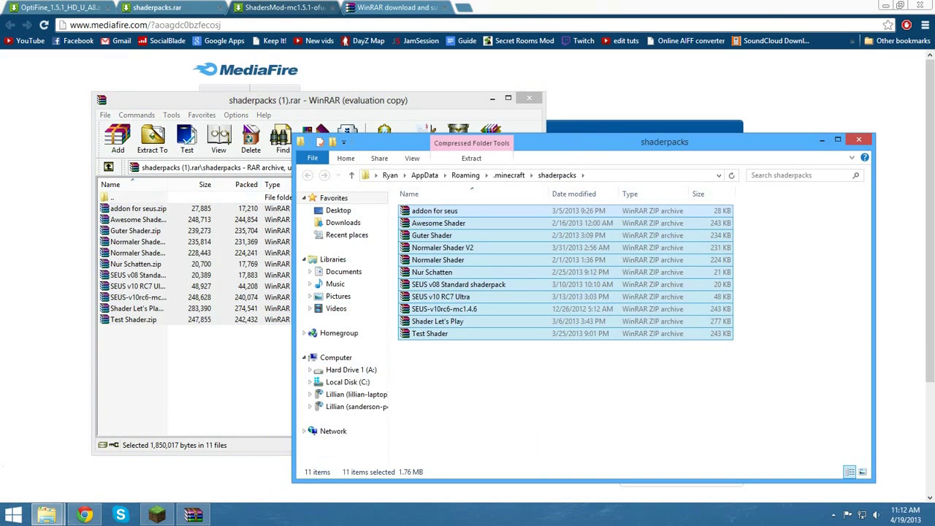
# Step: Switch back to Minecraft, choose Shader Let's Play.zip as the active shader, and return to the game menu
pyautogui.click(156, 516)
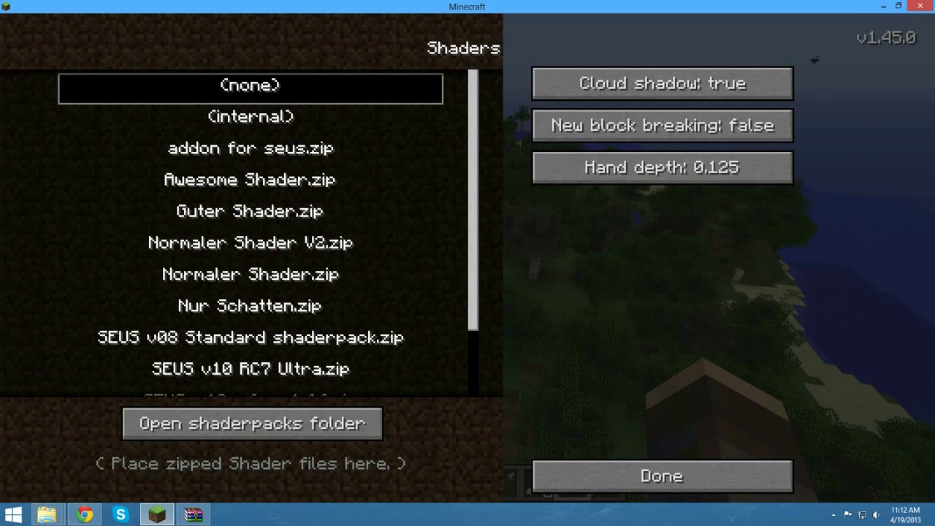
pyautogui.scroll(-4, 250, 234)
pyautogui.scroll(3, 250, 234)
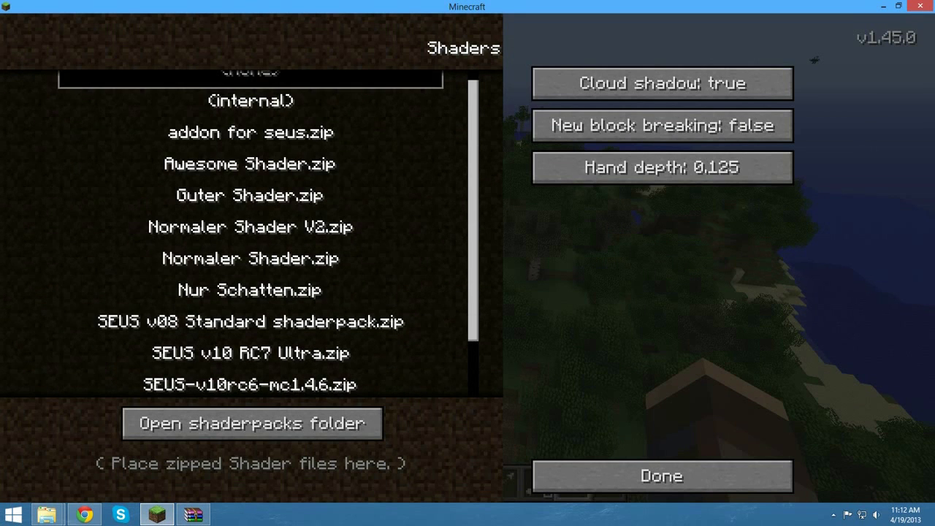
pyautogui.click(250, 134)
pyautogui.scroll(-3, 251, 233)
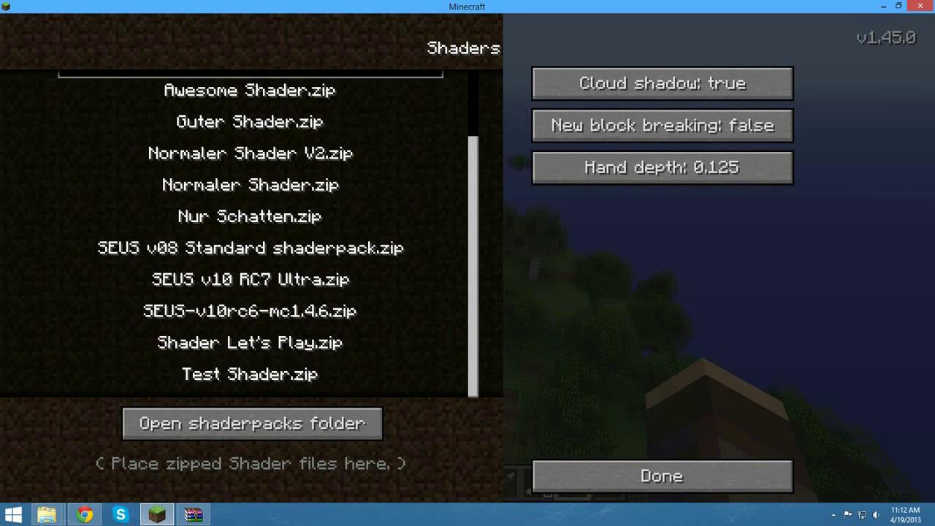
pyautogui.click(250, 346)
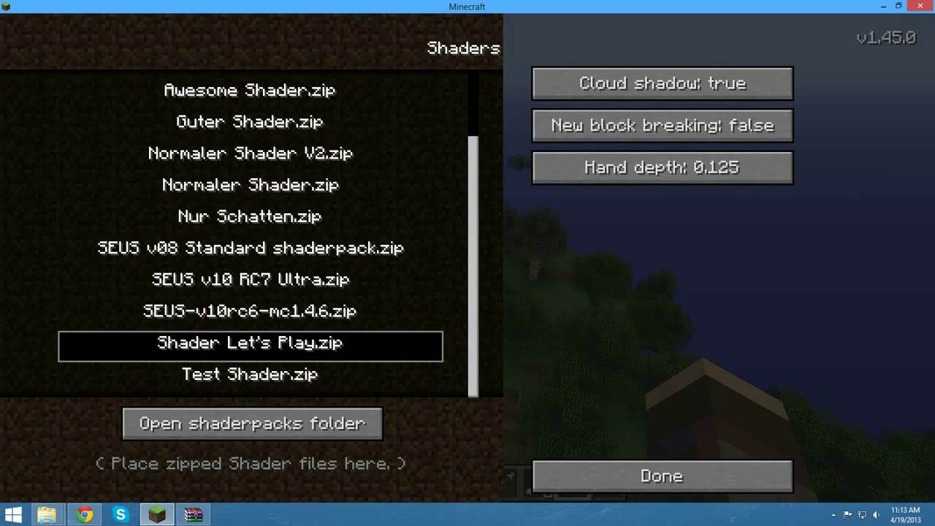
pyautogui.click(662, 476)
pyautogui.click(467, 406)
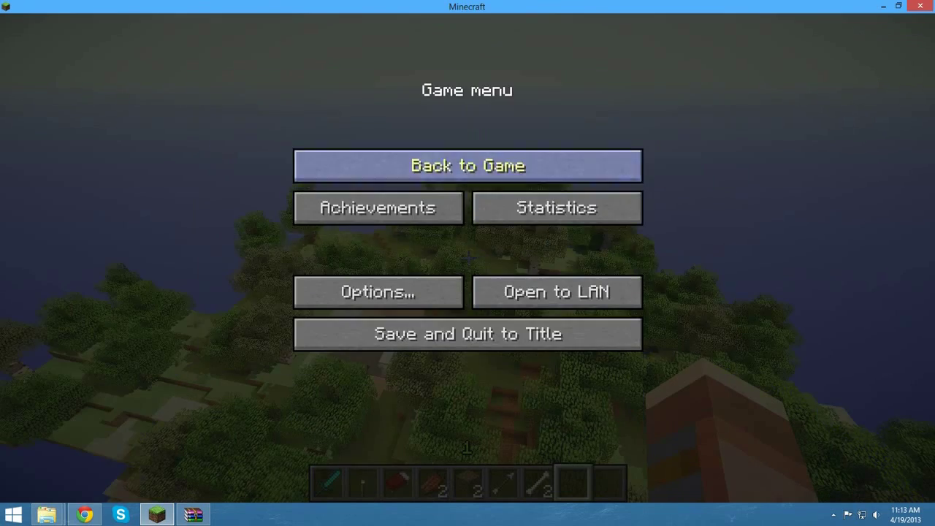
# Step: Return to the game and fly over the forest and coastline to view them with the Shader Let's Play shader
pyautogui.click(468, 163)
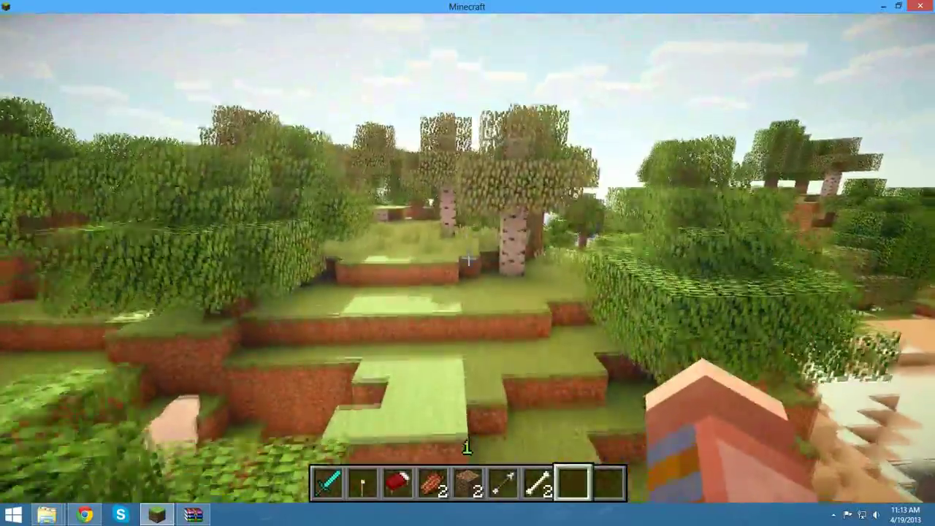
pyautogui.press('w')
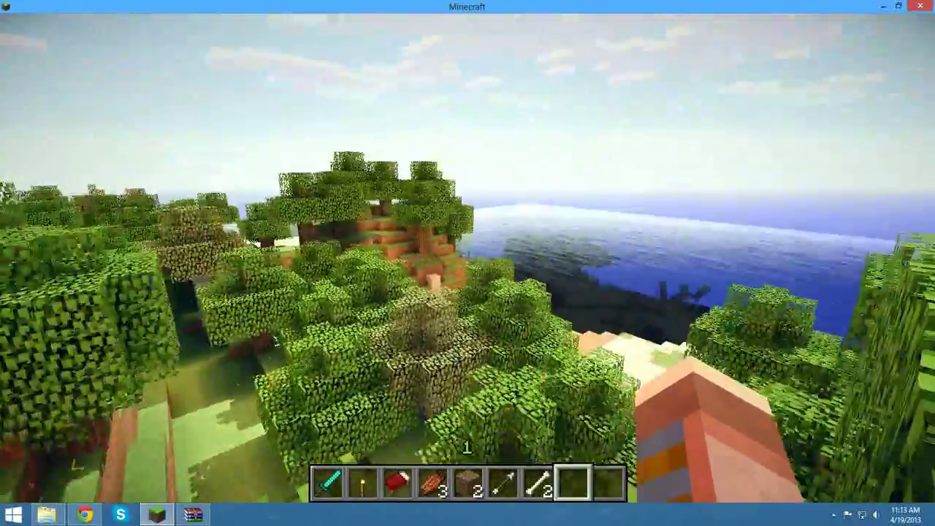
pyautogui.press('shift')
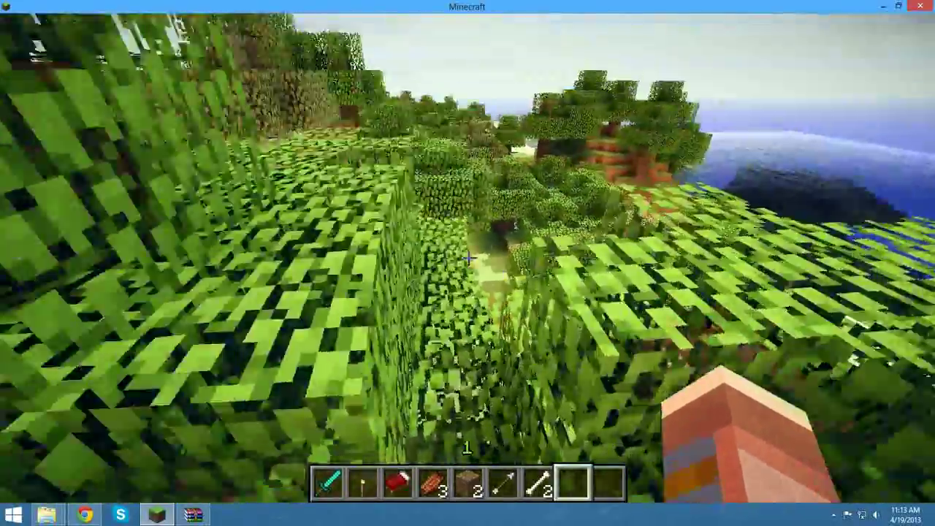
pyautogui.press('space')
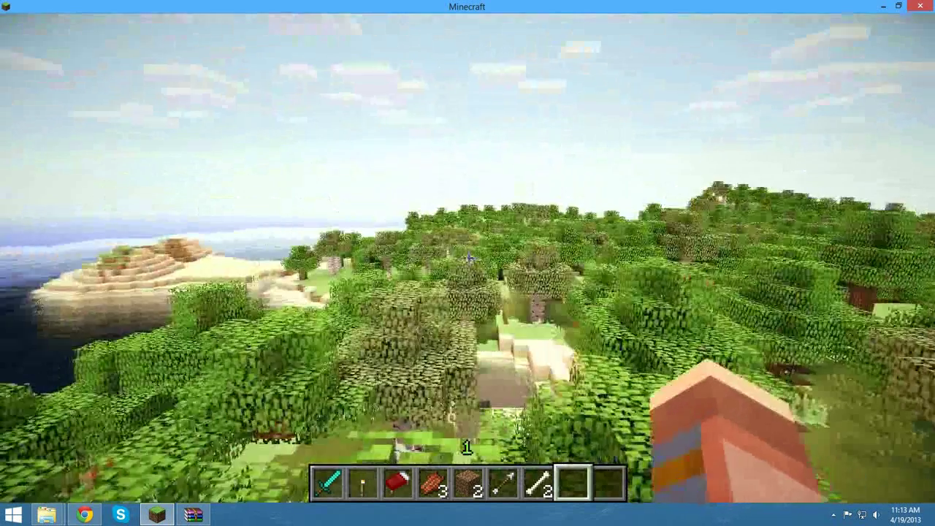
# Step: Close Minecraft, the shaderpacks folder window and the shaderpacks (1).rar archive window
pyautogui.press('Escape')
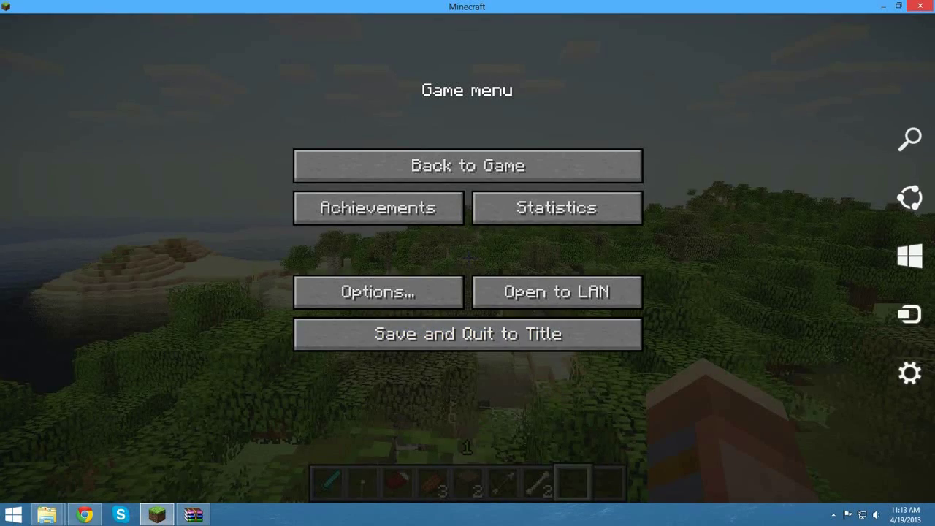
pyautogui.click(920, 6)
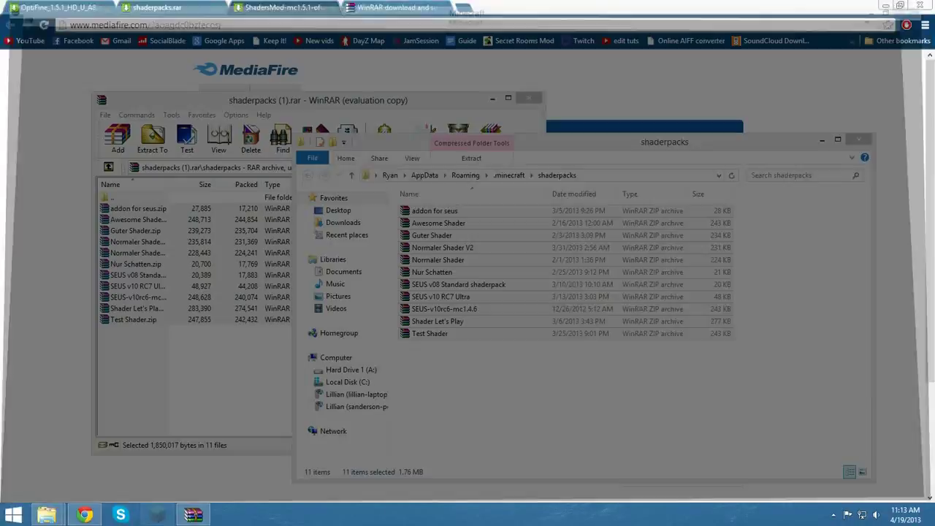
pyautogui.click(858, 139)
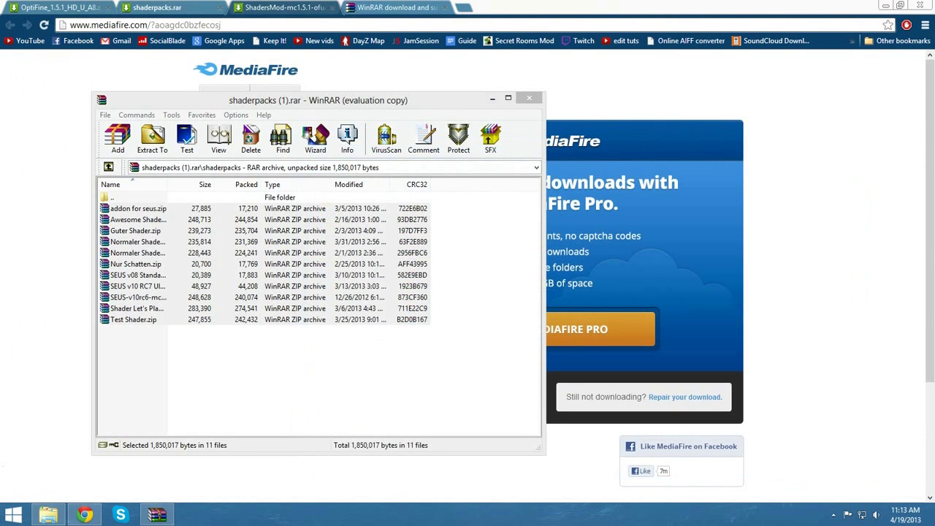
pyautogui.click(529, 97)
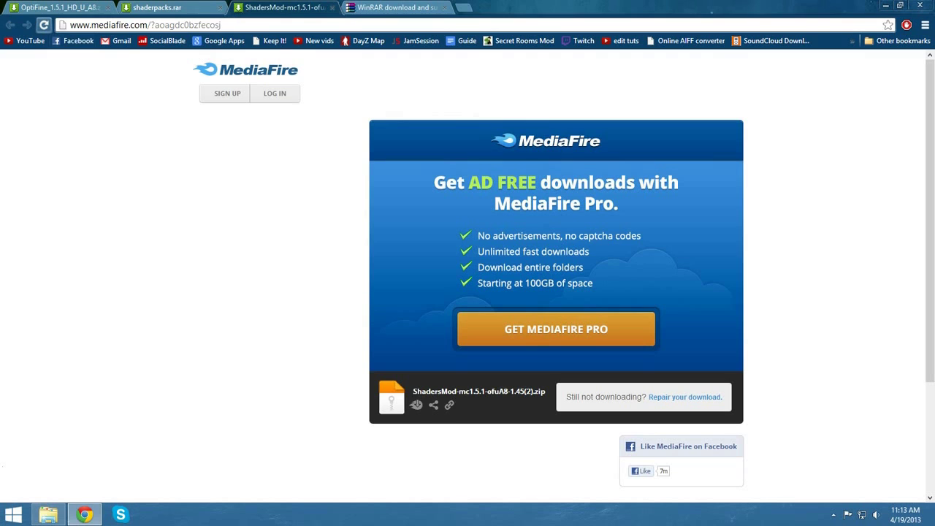
# Step: Reload the MediaFire download pages for the Shaders Mod, OptiFine and shaderpacks.rar in the browser
pyautogui.click(44, 25)
pyautogui.click(55, 7)
pyautogui.click(44, 24)
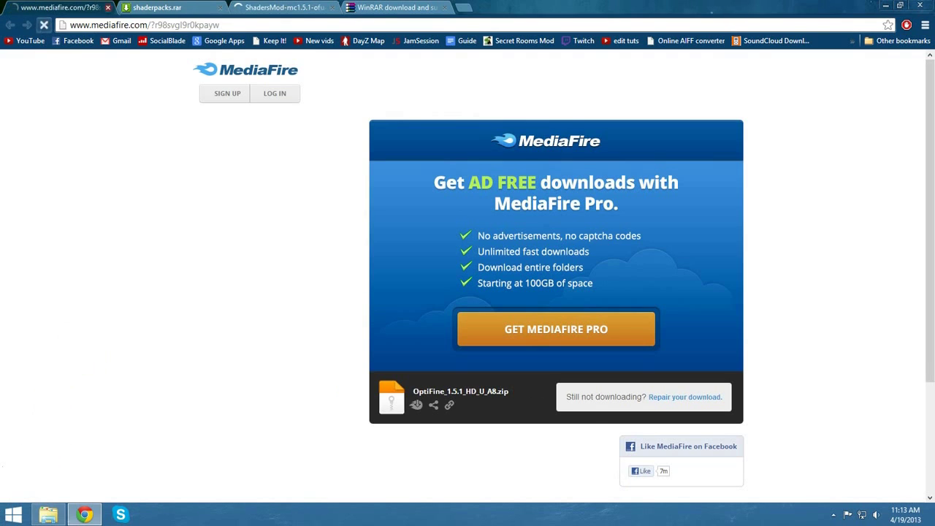
pyautogui.click(157, 7)
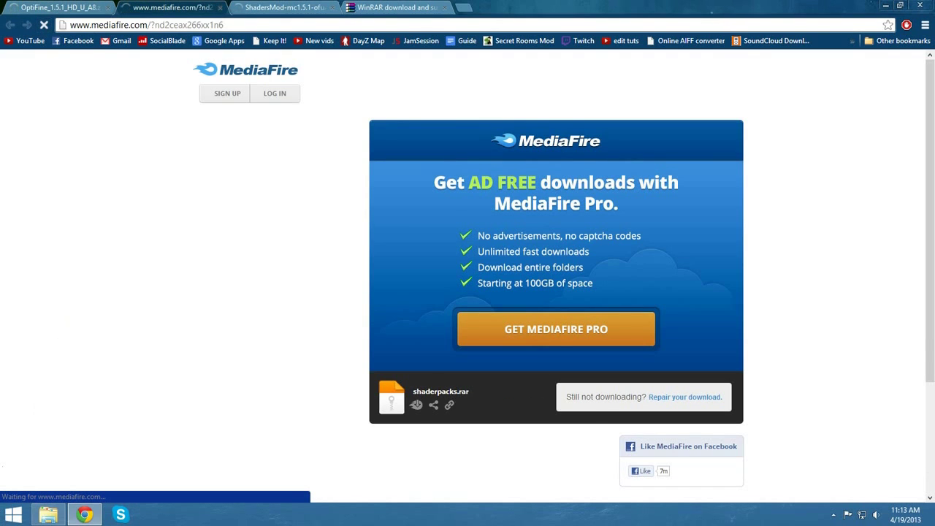